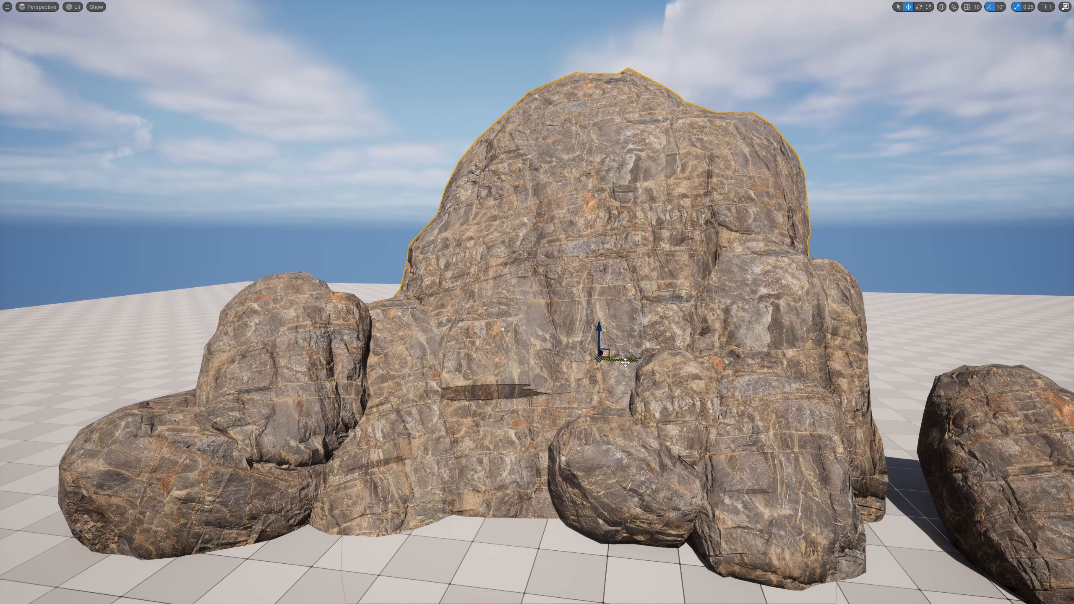
# Reposition and scale the selected large boulder within the rock formation
pyautogui.keyDown('alt'); pyautogui.moveTo(625, 360); pyautogui.dragTo(410, 352); pyautogui.keyUp('alt')
pyautogui.moveTo(386, 317); pyautogui.dragTo(464, 230)
pyautogui.press('r')
pyautogui.press('w')
pyautogui.moveTo(465, 230); pyautogui.dragTo(459, 277, button='right')
pyautogui.moveTo(431, 296); pyautogui.dragTo(467, 401)
pyautogui.moveTo(466, 401); pyautogui.dragTo(402, 383, button='right')
pyautogui.moveTo(587, 305); pyautogui.dragTo(524, 301)
pyautogui.press('e')
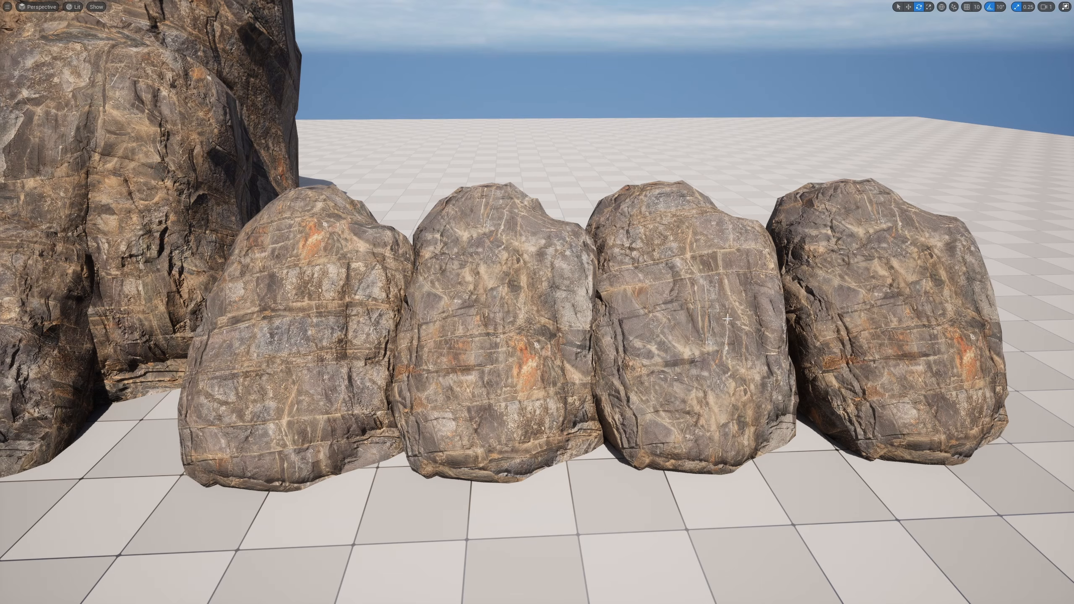
pyautogui.press('s')
pyautogui.moveTo(727, 319); pyautogui.dragTo(615, 245, button='right')
pyautogui.press('w')
pyautogui.press('s')
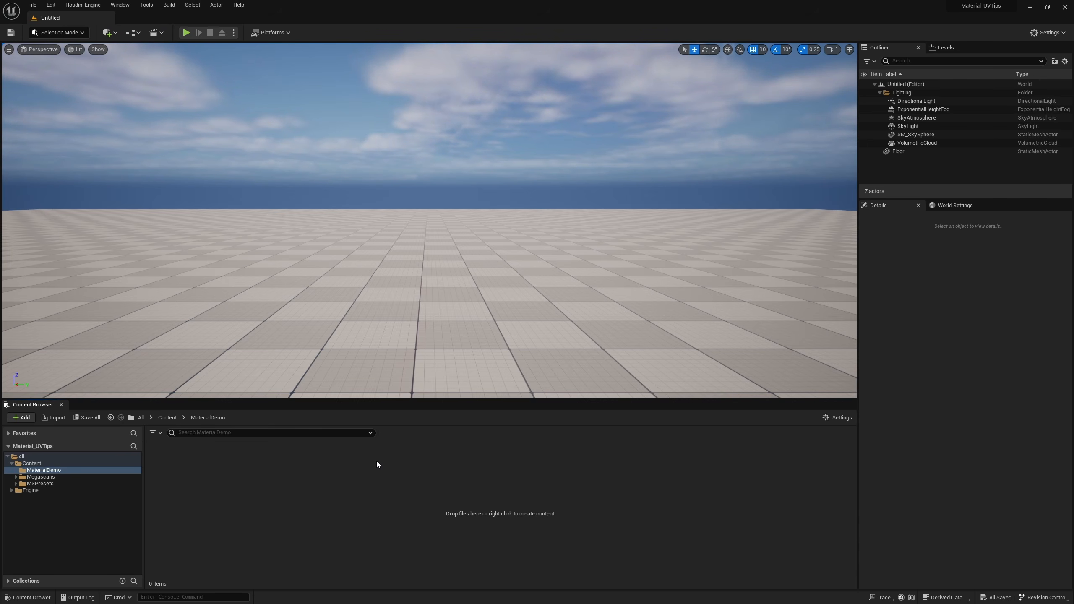
# Create a material named M_UVDemo in the MaterialDemo folder and open it for editing
pyautogui.rightClick(236, 564)
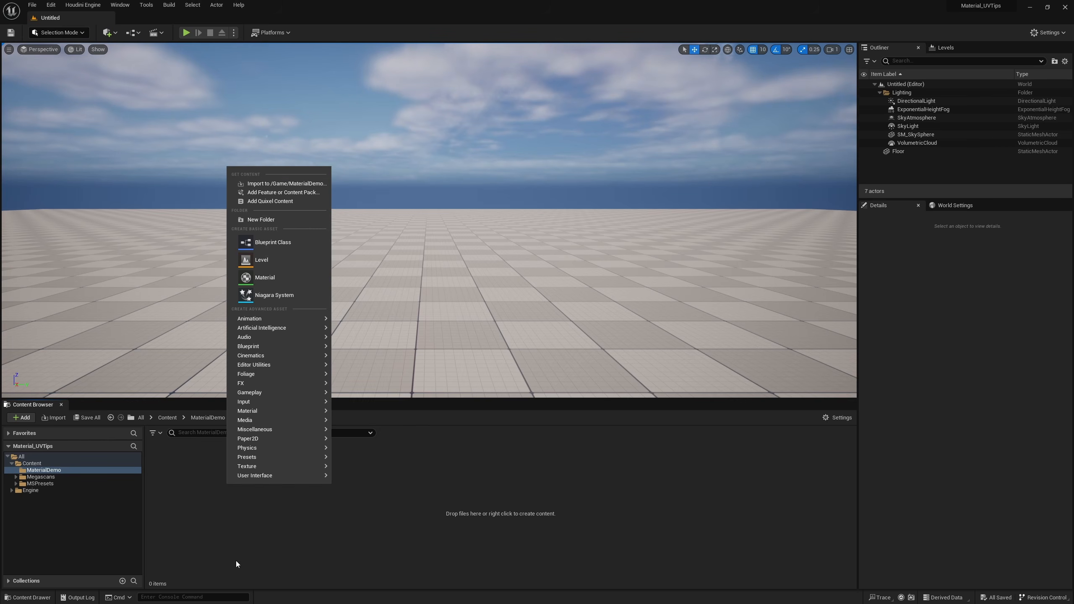
pyautogui.click(258, 279)
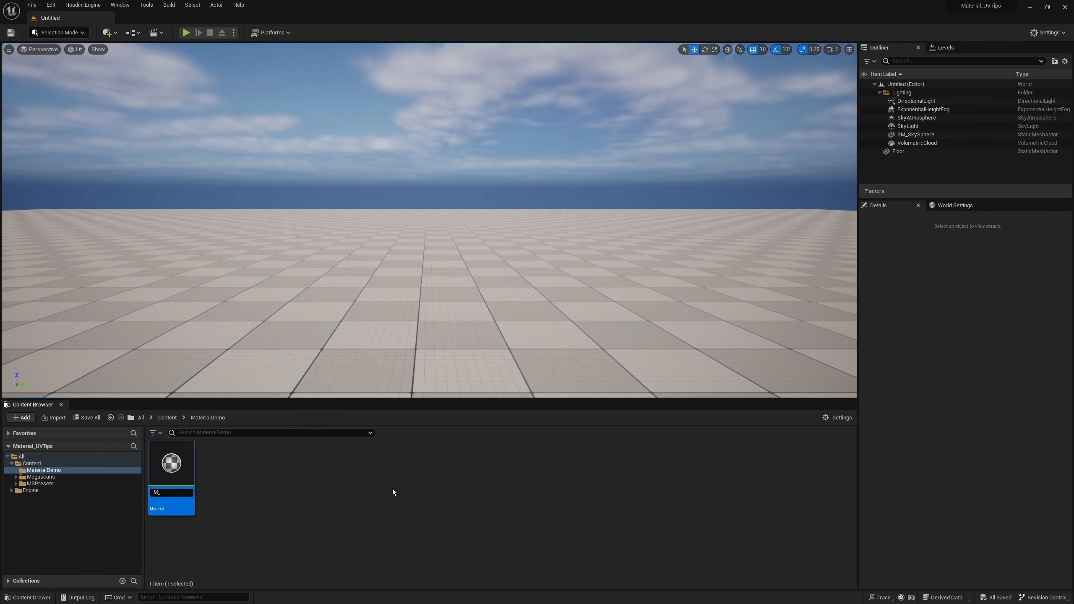
pyautogui.write('UVDemo')
pyautogui.press('Return')
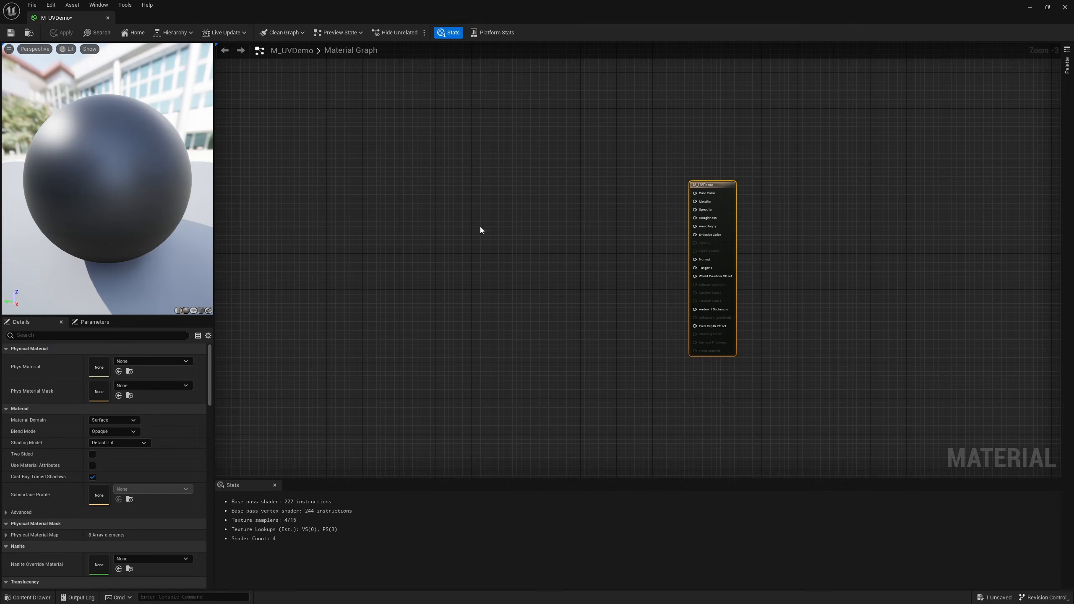
# Add a TextureSampleParameter2D node named BaseColor to the material graph
pyautogui.rightClick(428, 163)
pyautogui.write('text')
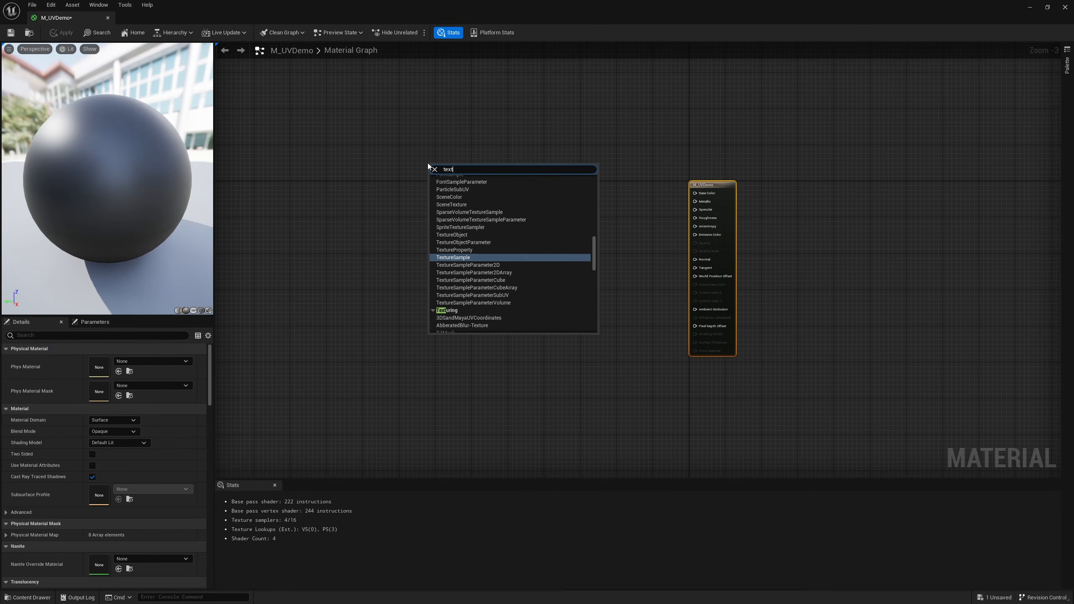
pyautogui.press('Down')
pyautogui.press('Return')
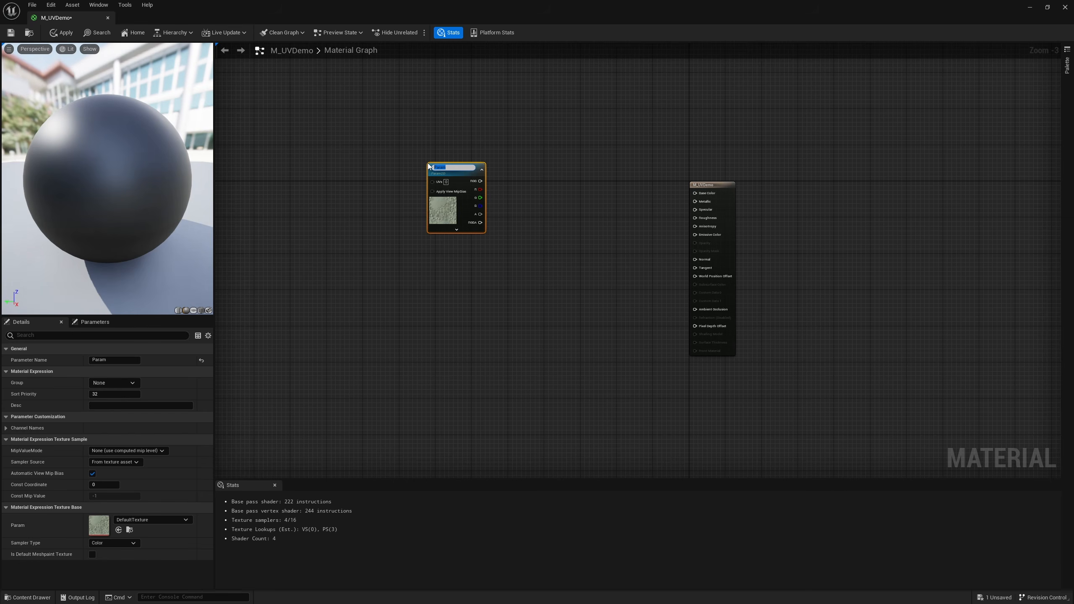
pyautogui.write('BaseColor')
pyautogui.press('Return')
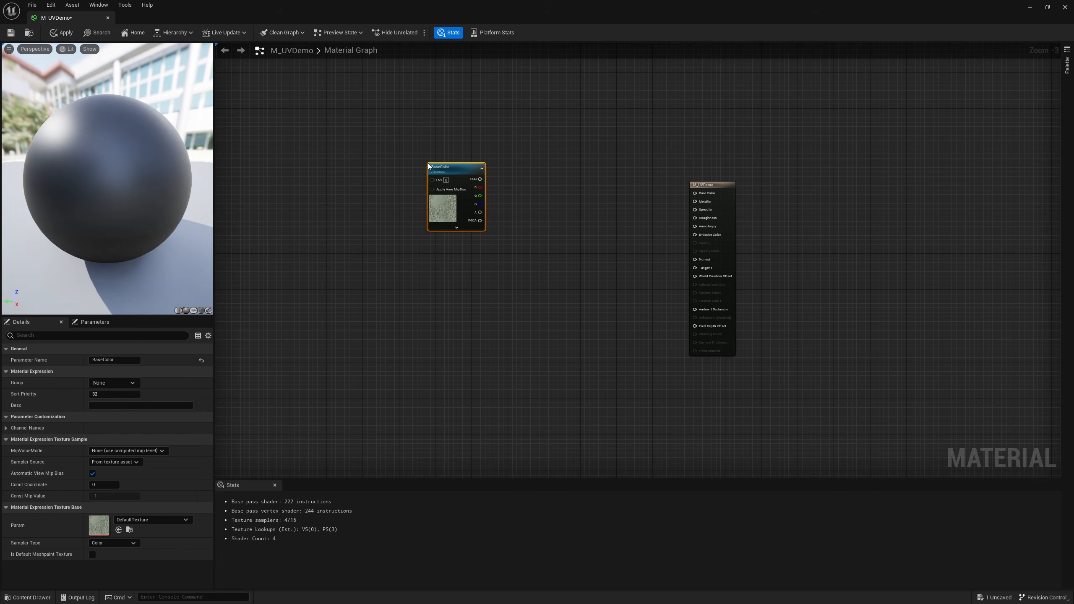
# Connect the BaseColor node's RGB output to the material's Base Color input and place the node closer to the material node
pyautogui.moveTo(509, 270); pyautogui.dragTo(450, 136)
pyautogui.moveTo(458, 210); pyautogui.dragTo(706, 193)
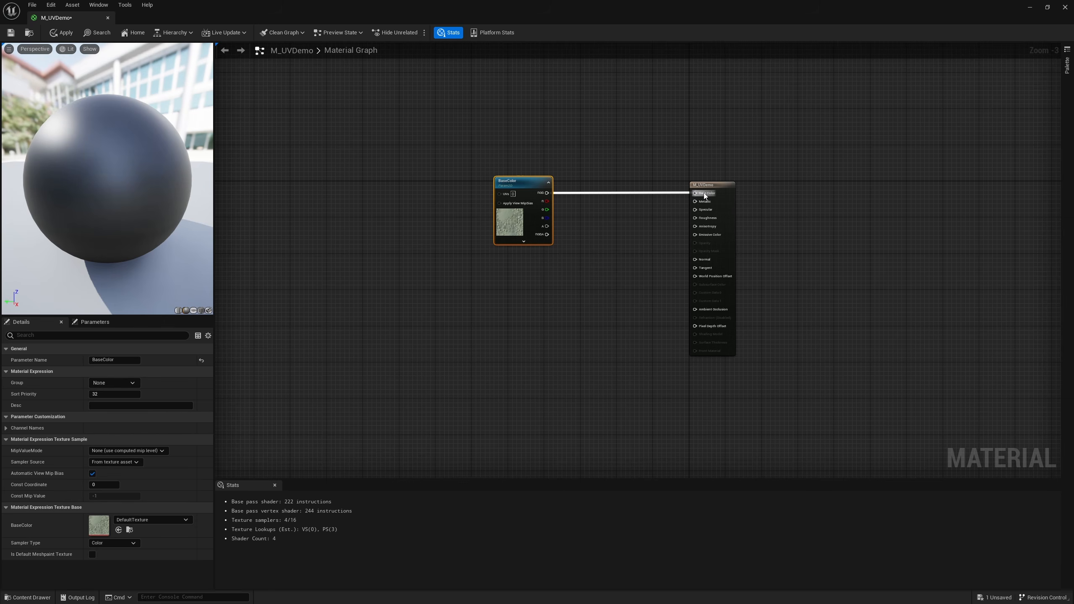
pyautogui.moveTo(525, 217); pyautogui.dragTo(578, 216)
pyautogui.click(500, 307)
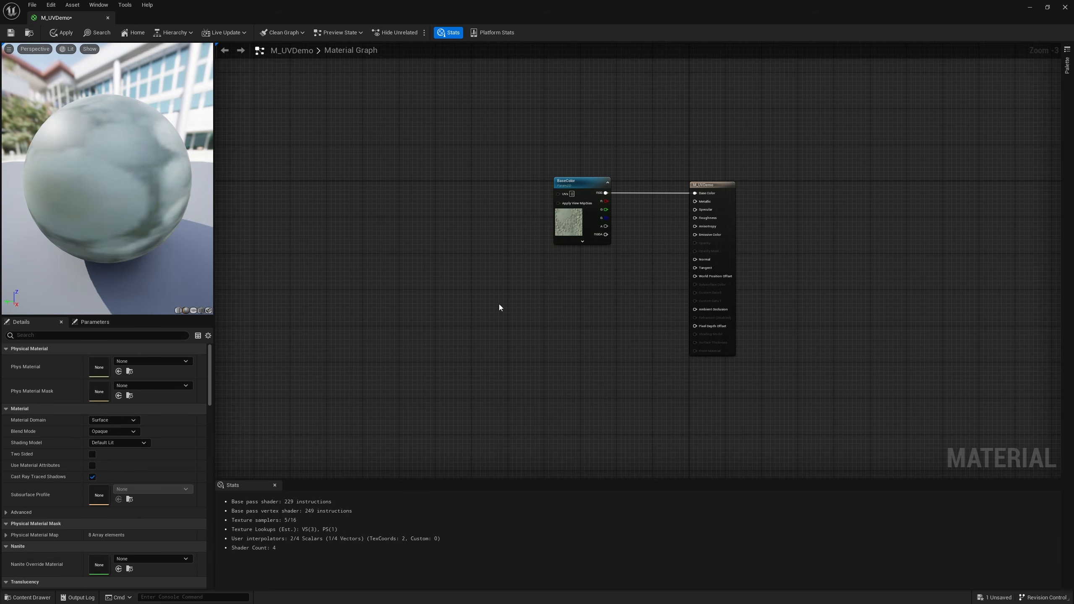
# Add a TexCoord node and connect it to the BaseColor texture's UVs input
pyautogui.click(432, 149)
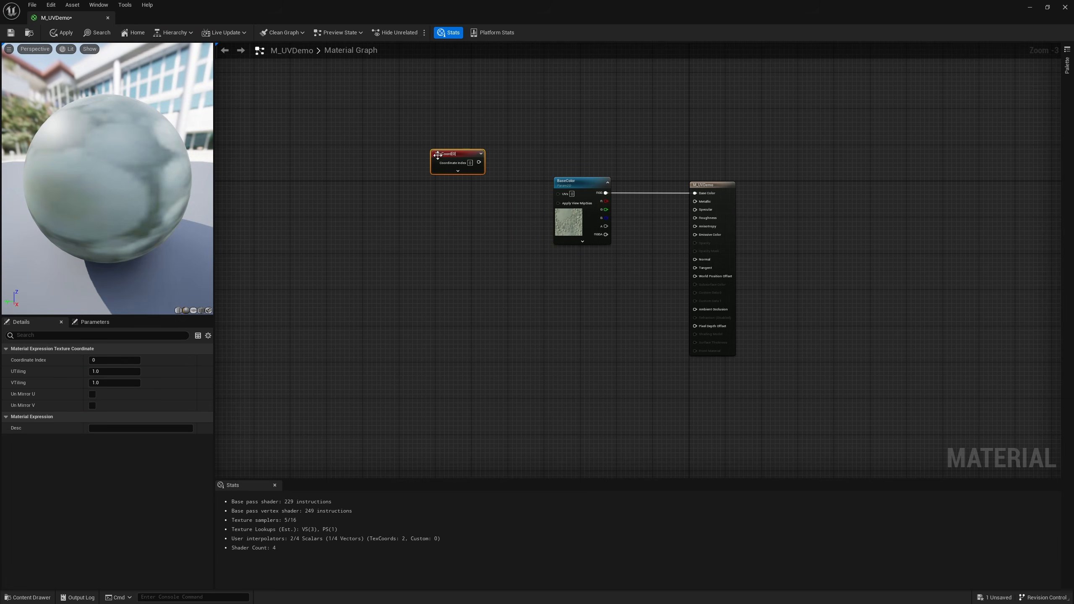
pyautogui.scroll(3, 472, 180)
pyautogui.moveTo(483, 154); pyautogui.dragTo(599, 200)
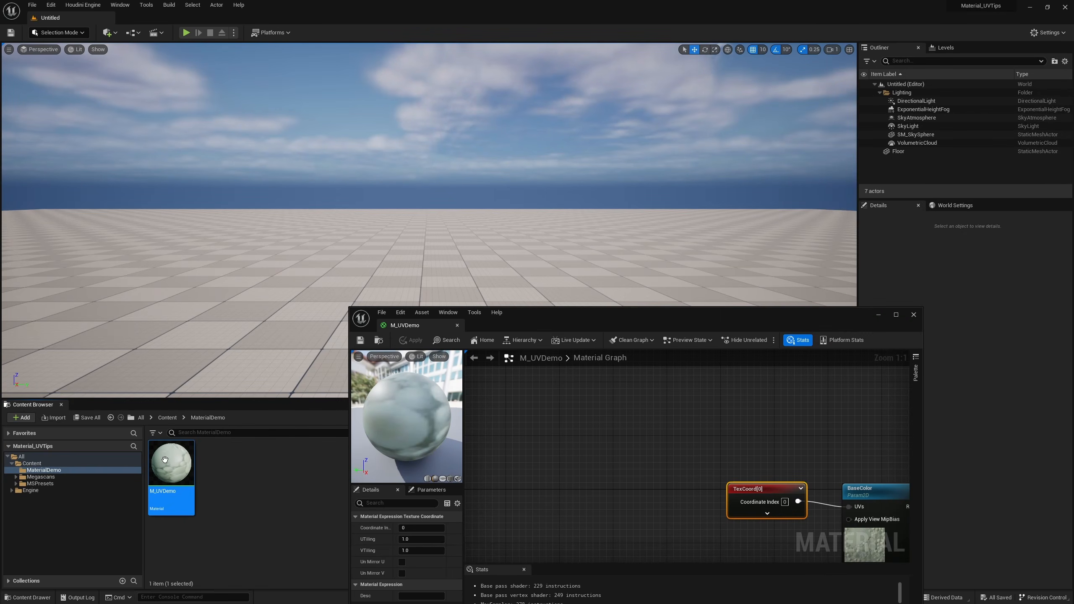
# Create the material instance M_UVDemo_Inst from M_UVDemo and show its parameter details
pyautogui.rightClick(165, 459)
pyautogui.click(256, 275)
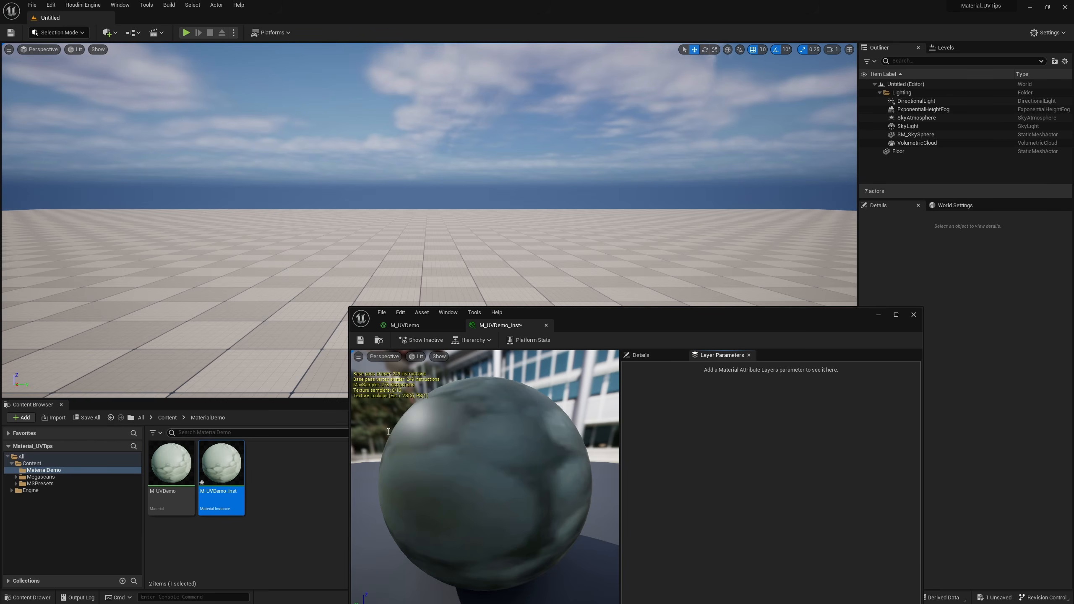
pyautogui.click(667, 356)
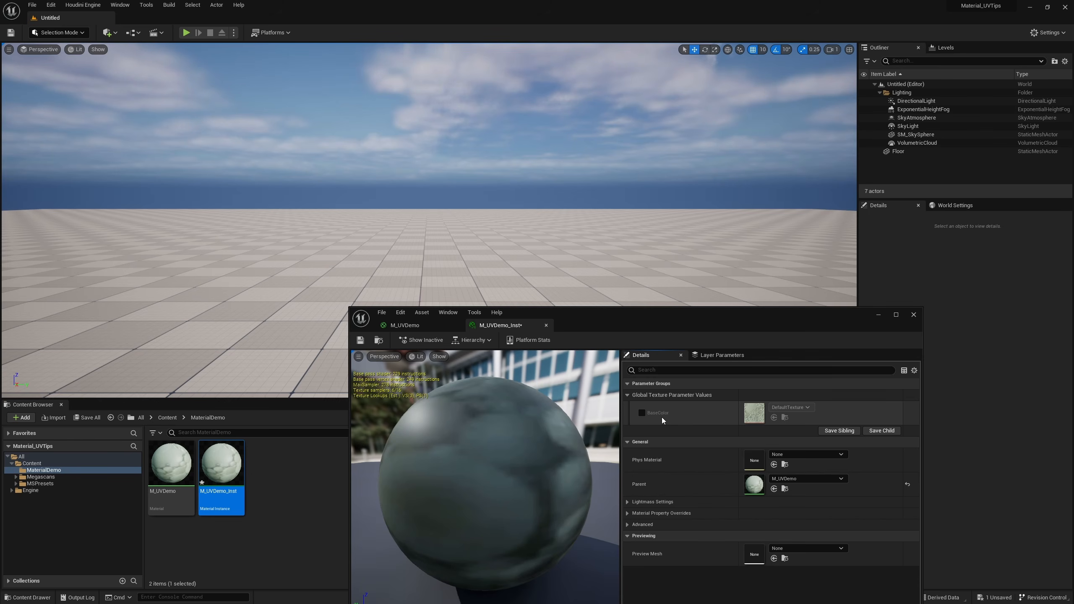
# Override the instance's BaseColor with the T_Rock_Cliff_xccibbi_2K_D texture from the Megascans Surfaces folder
pyautogui.click(43, 477)
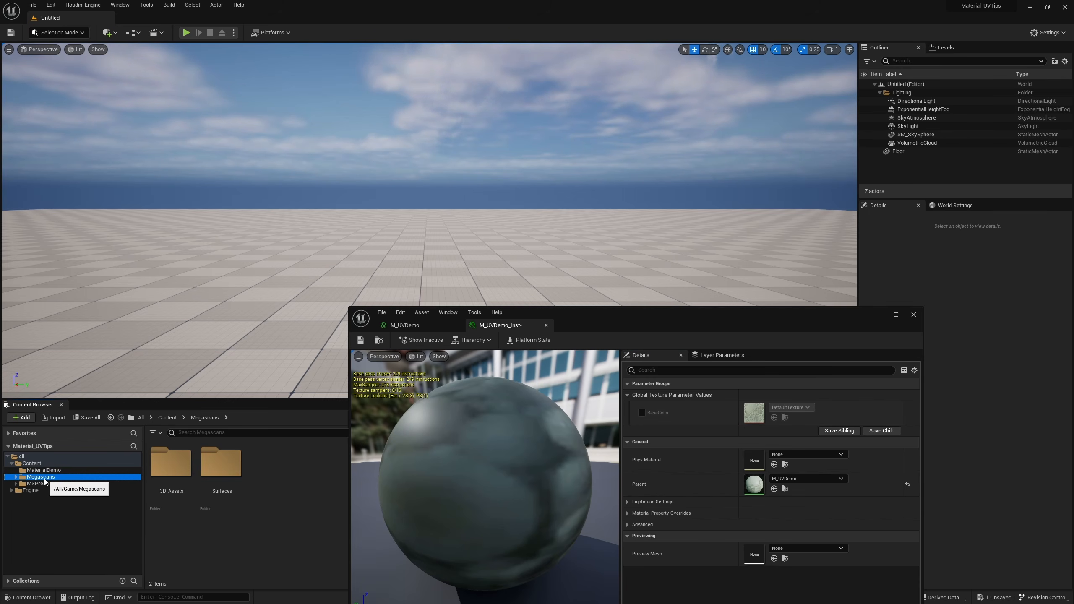
pyautogui.doubleClick(220, 463)
pyautogui.doubleClick(171, 463)
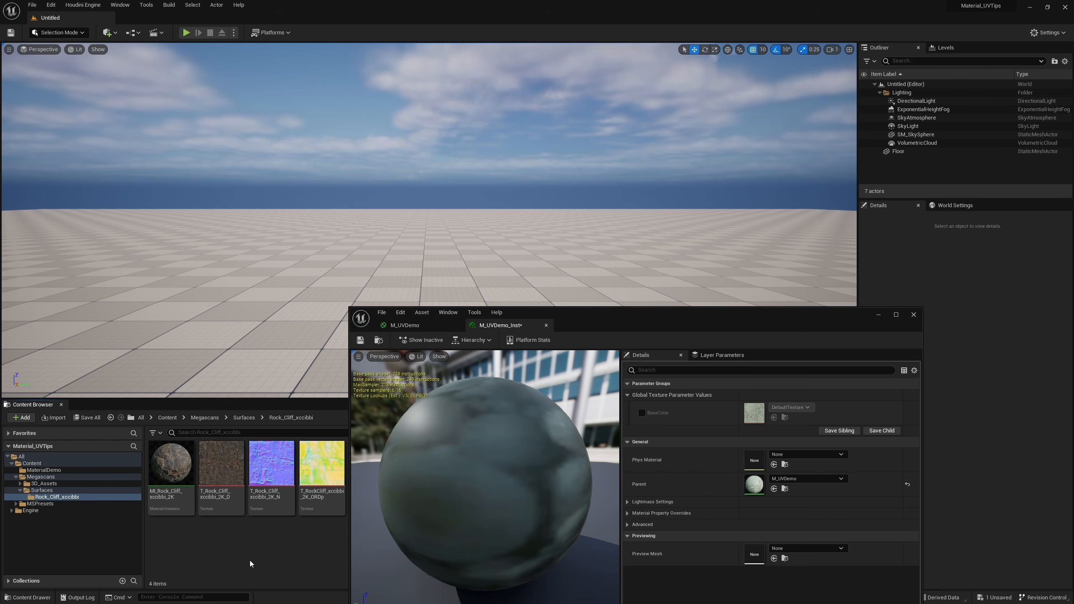
pyautogui.click(221, 465)
pyautogui.click(642, 412)
pyautogui.click(773, 417)
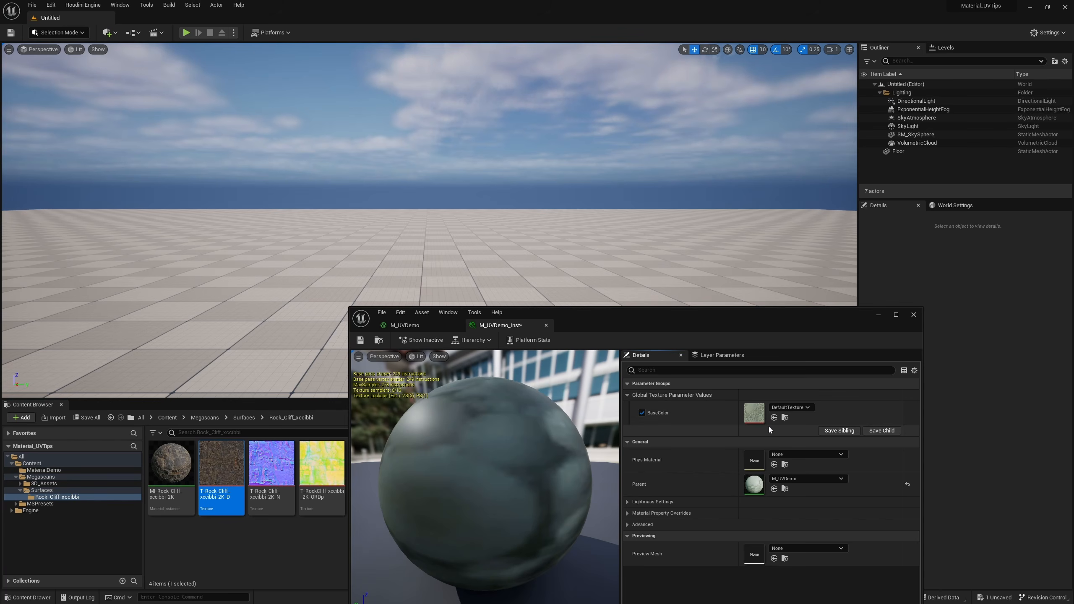
pyautogui.click(773, 418)
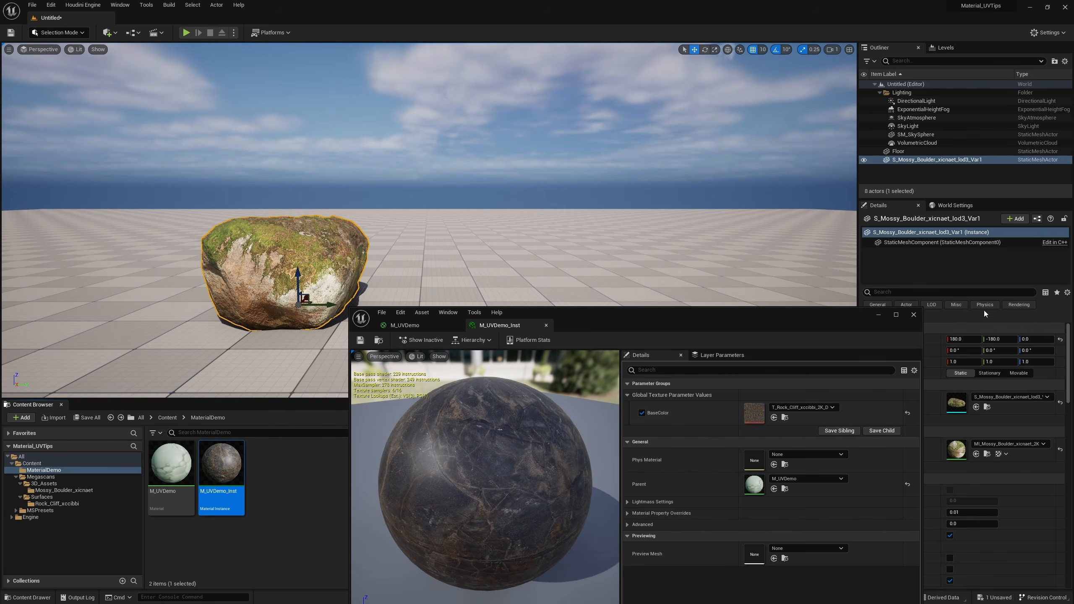
# Assign M_UVDemo_Inst as the material of the mossy boulder placed in the level
pyautogui.moveTo(816, 317); pyautogui.dragTo(774, 478)
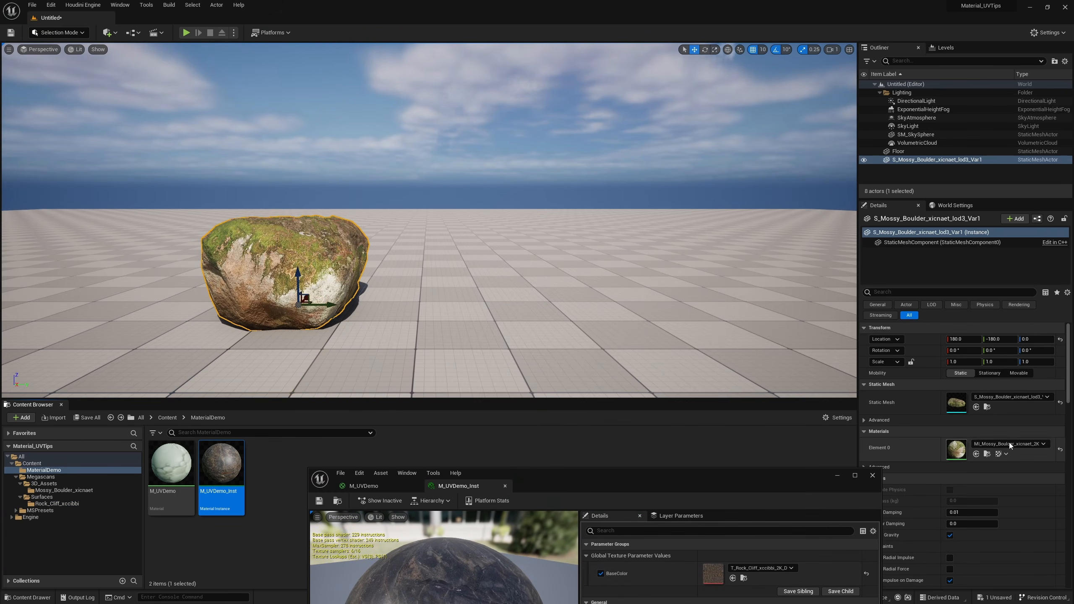
pyautogui.click(976, 454)
pyautogui.moveTo(457, 332); pyautogui.dragTo(444, 359, button='right')
# Scale the boulder uniformly up to 3.5 and back down to 1.25 to compare the texture stretching
pyautogui.press('r')
pyautogui.moveTo(432, 300); pyautogui.dragTo(470, 271)
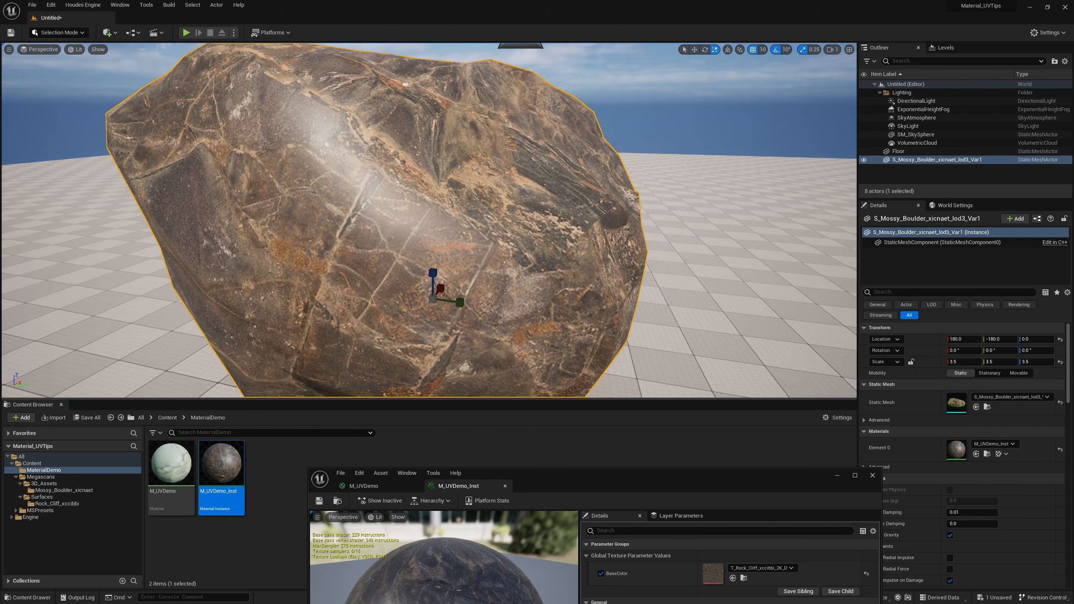
pyautogui.moveTo(471, 272); pyautogui.dragTo(393, 288, button='right')
pyautogui.moveTo(452, 255)
pyautogui.mouseDown(button='right')
pyautogui.moveTo(393, 262)
pyautogui.moveTo(451, 255)
pyautogui.mouseUp(button='right')
pyautogui.moveTo(476, 249); pyautogui.dragTo(432, 287)
pyautogui.press('f')
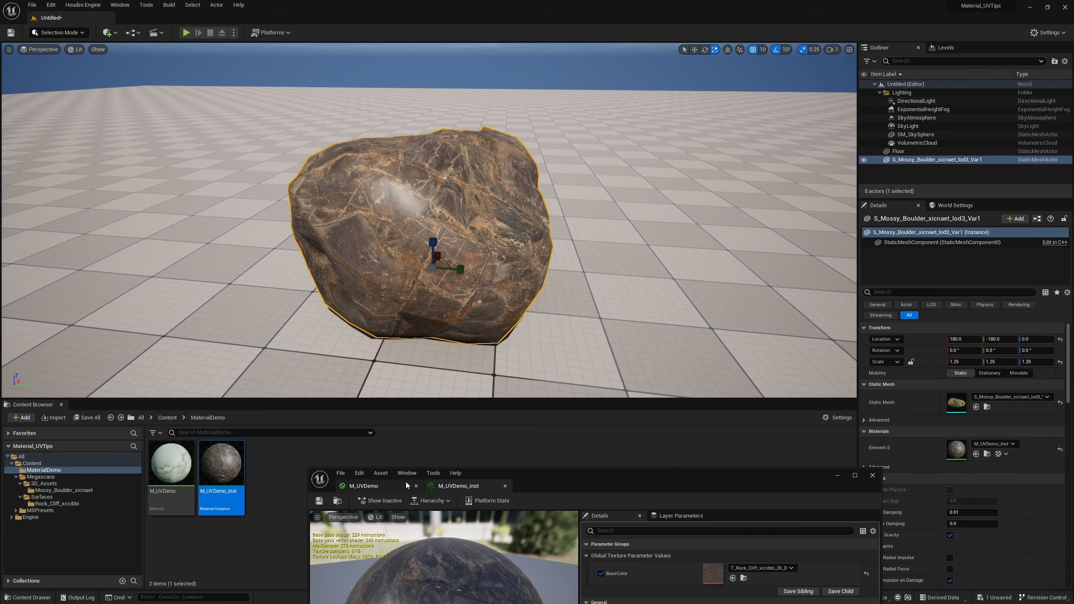
# Add an ObjectScale node below the TexCoord node in the M_UVDemo graph
pyautogui.click(393, 485)
pyautogui.moveTo(521, 483); pyautogui.dragTo(506, 268)
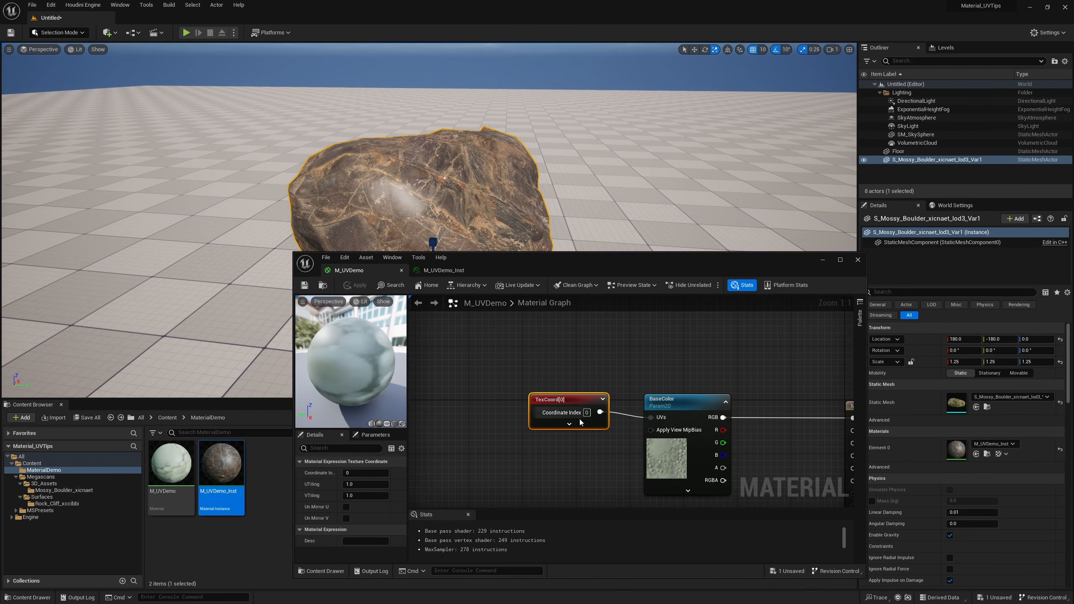
pyautogui.scroll(-1, 655, 365)
pyautogui.rightClick(536, 411)
pyautogui.write('object scal')
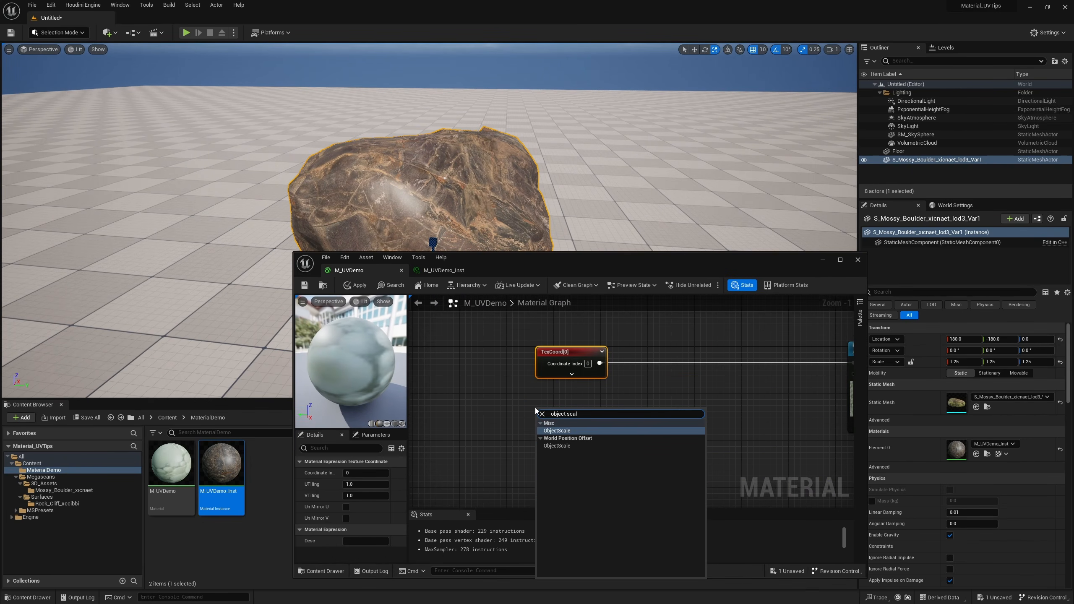
pyautogui.press('Return')
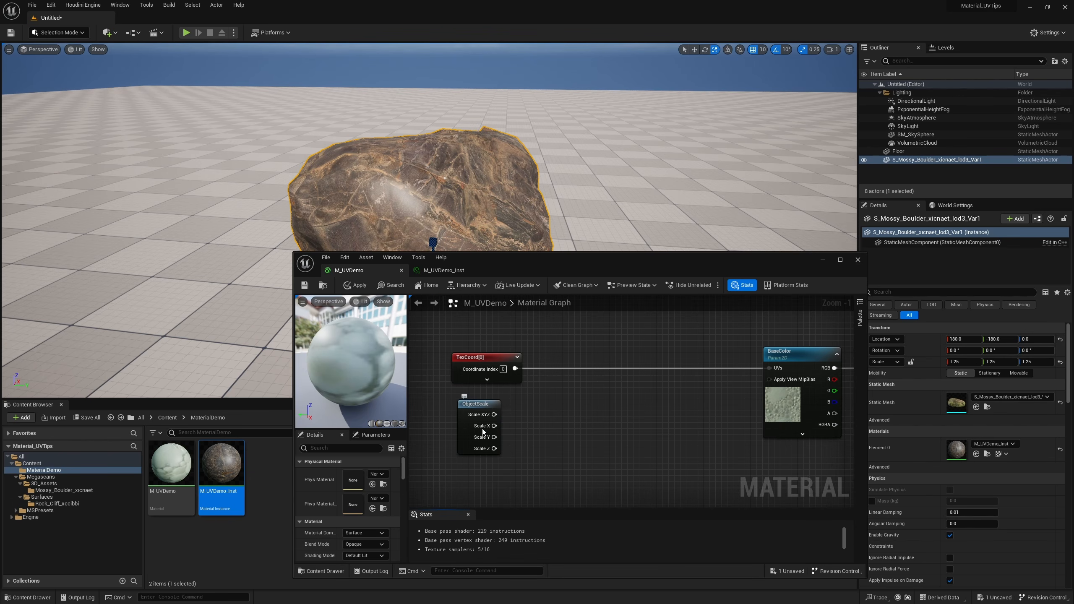
# Sum ObjectScale's Scale X, Scale Y and Scale Z outputs using two chained Add nodes
pyautogui.moveTo(494, 426); pyautogui.dragTo(536, 452)
pyautogui.press('Return')
pyautogui.moveTo(536, 452); pyautogui.dragTo(577, 434)
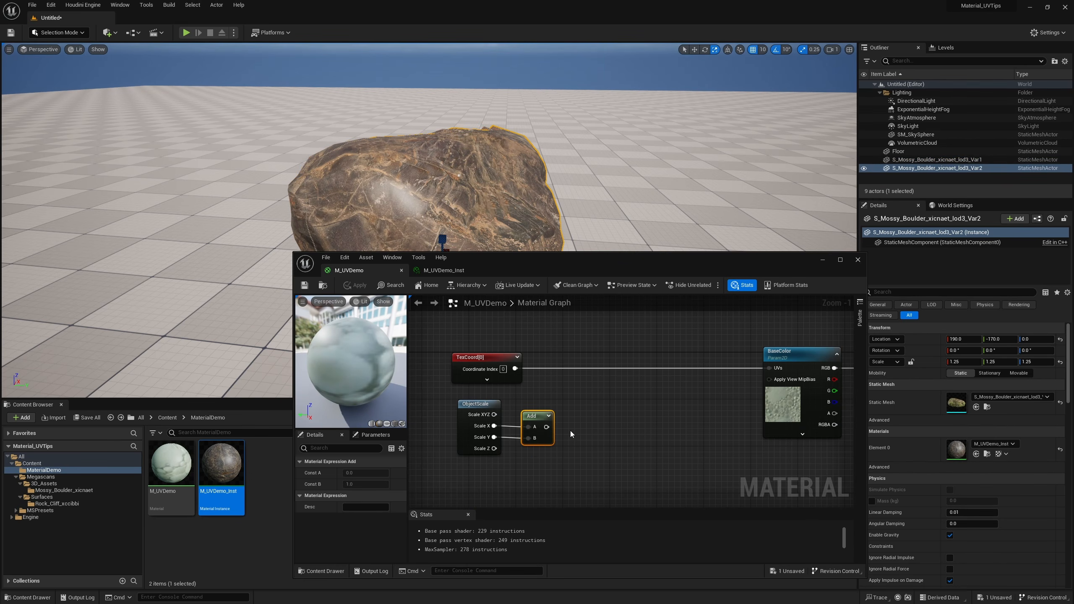
pyautogui.press('a')
pyautogui.click(568, 417)
pyautogui.moveTo(494, 449); pyautogui.dragTo(613, 432)
# Divide the summed scale by 3 with a Divide node placed beside the second Add node
pyautogui.click(594, 438)
pyautogui.write('div')
pyautogui.press('Return')
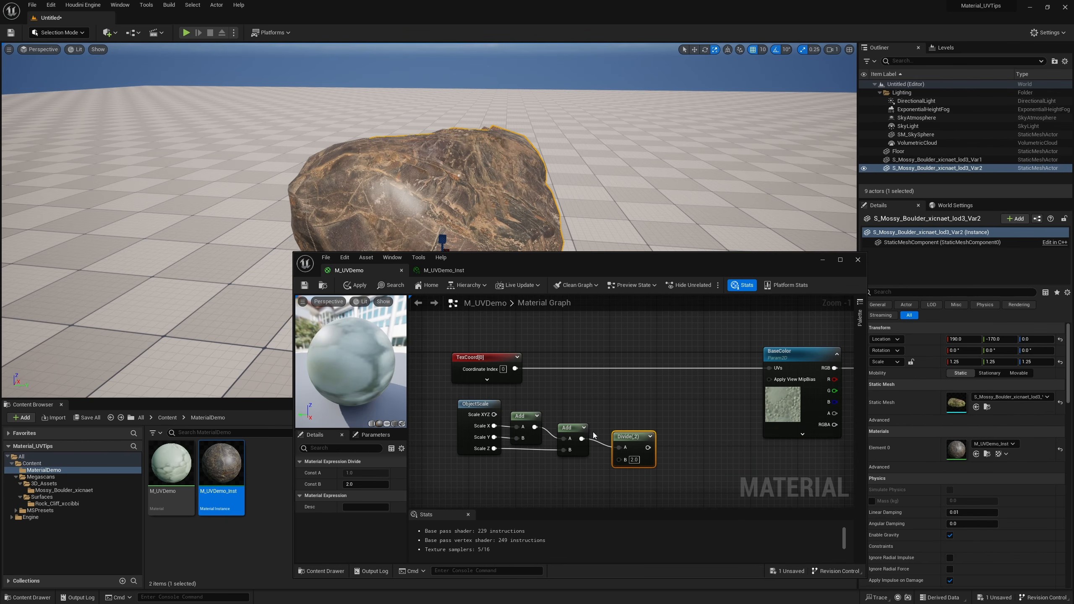
pyautogui.click(635, 459)
pyautogui.write('3')
pyautogui.press('Return')
pyautogui.moveTo(636, 438); pyautogui.dragTo(620, 430)
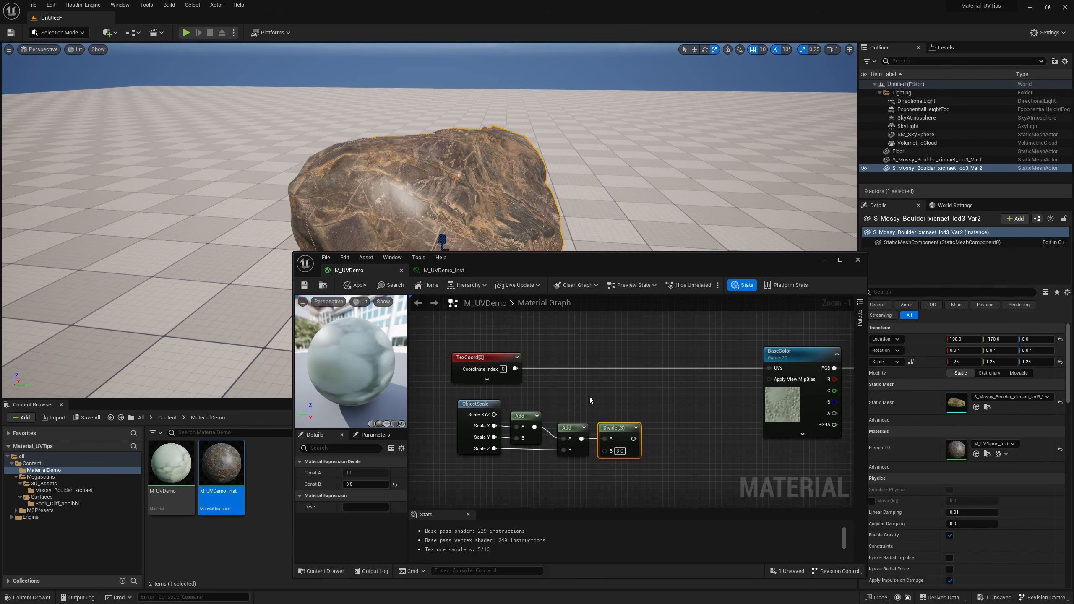
# Multiply TexCoord by the Divide result and feed the product into the BaseColor texture's UVs
pyautogui.moveTo(589, 396); pyautogui.dragTo(614, 404)
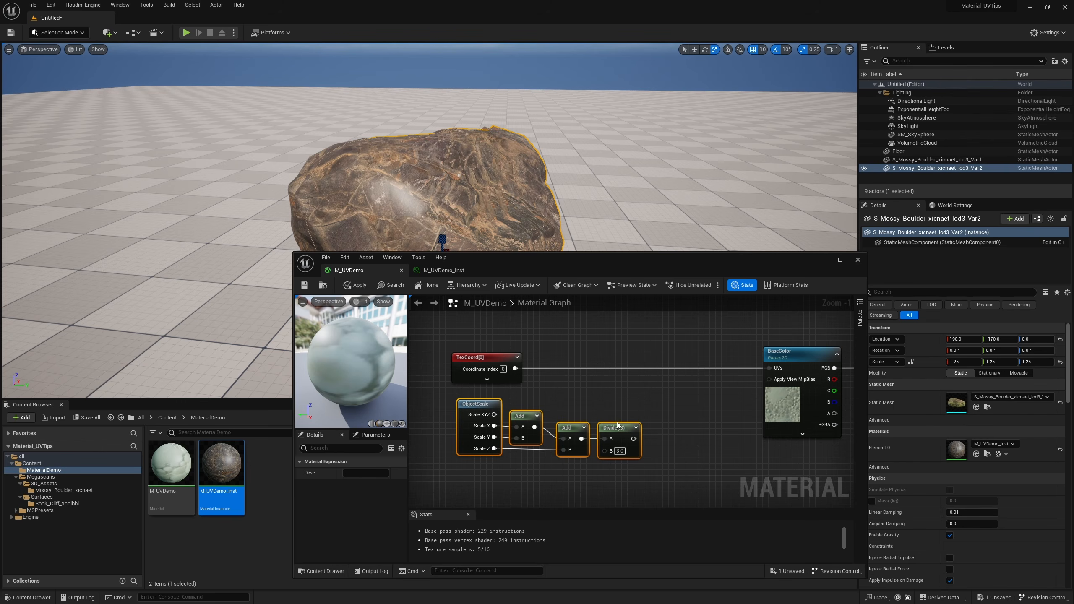
pyautogui.moveTo(573, 363); pyautogui.dragTo(646, 373)
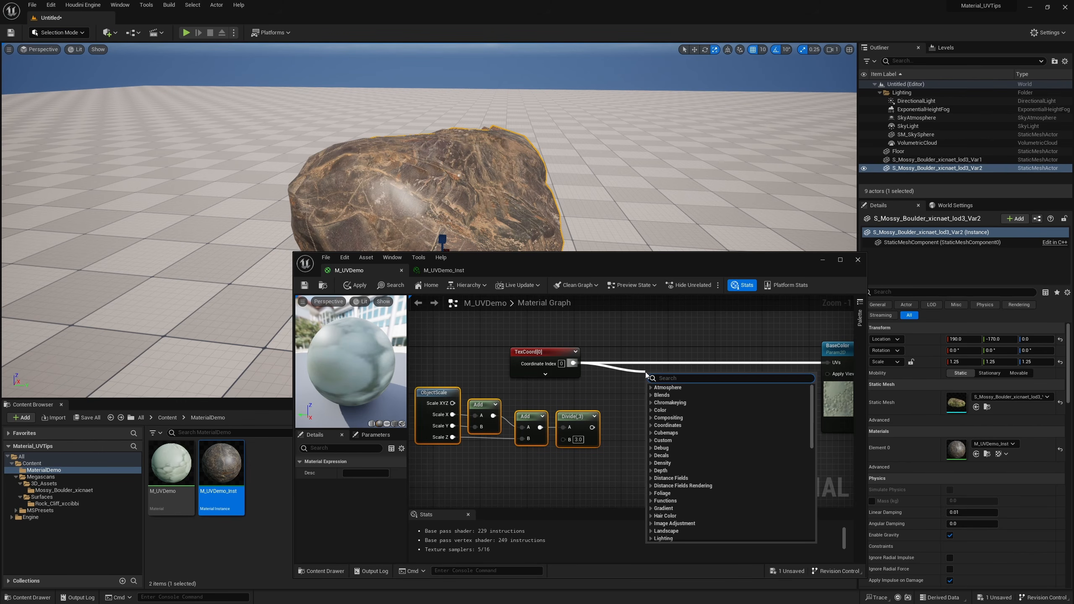
pyautogui.write('multiply')
pyautogui.press('Return')
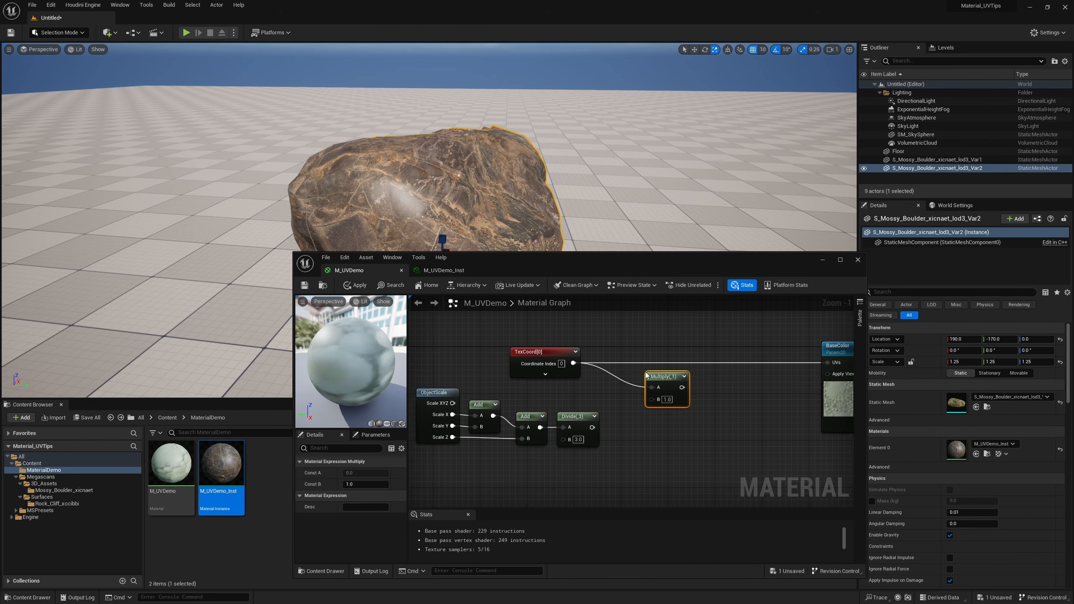
pyautogui.moveTo(592, 427); pyautogui.dragTo(651, 399)
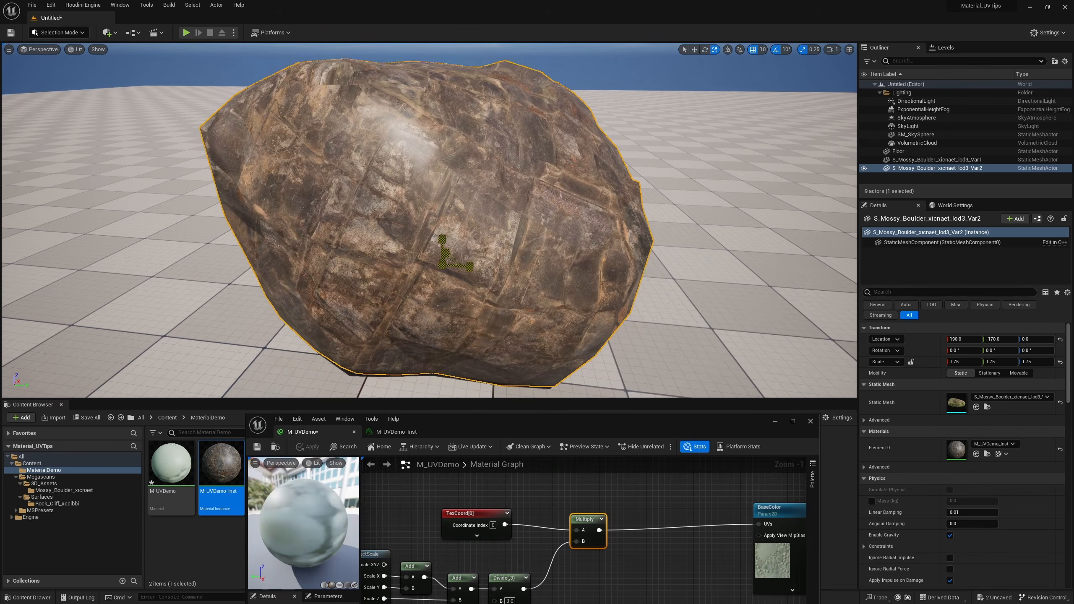
# Move the second boulder beside the first to location 190, 30, 50 and rotate it to 50° on Y
pyautogui.moveTo(442, 264); pyautogui.dragTo(639, 177)
pyautogui.press('w')
pyautogui.press('e')
pyautogui.press('w')
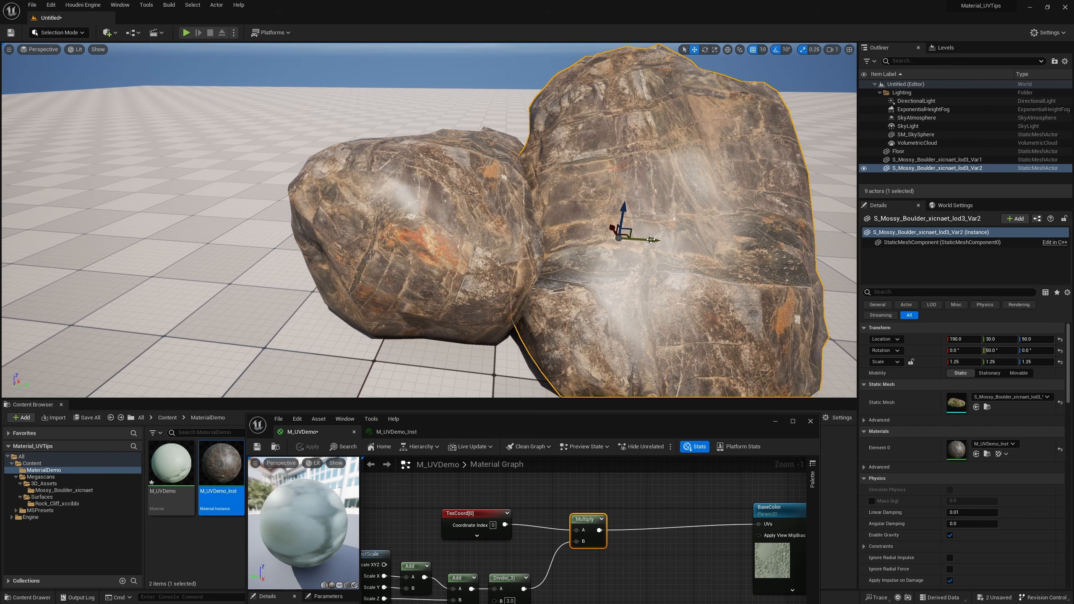
# Duplicate the second boulder, move the copy to location 190, -100, 140 and scale it uniformly to 0.75
pyautogui.keyDown('alt'); pyautogui.moveTo(649, 239); pyautogui.dragTo(490, 234); pyautogui.keyUp('alt')
pyautogui.moveTo(461, 198); pyautogui.dragTo(467, 120)
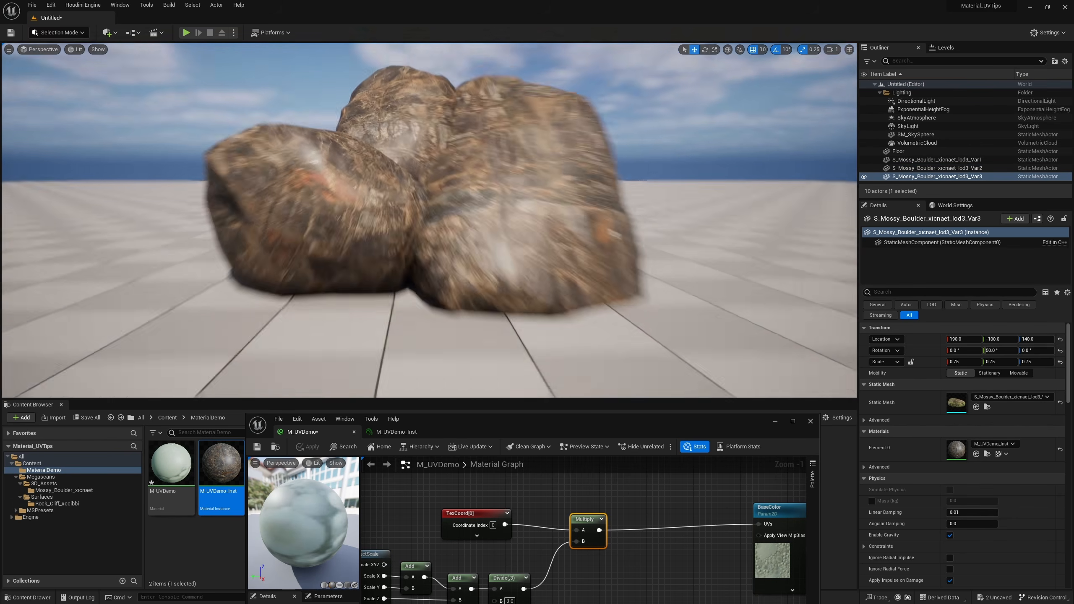
pyautogui.moveTo(523, 115); pyautogui.dragTo(509, 105, button='right')
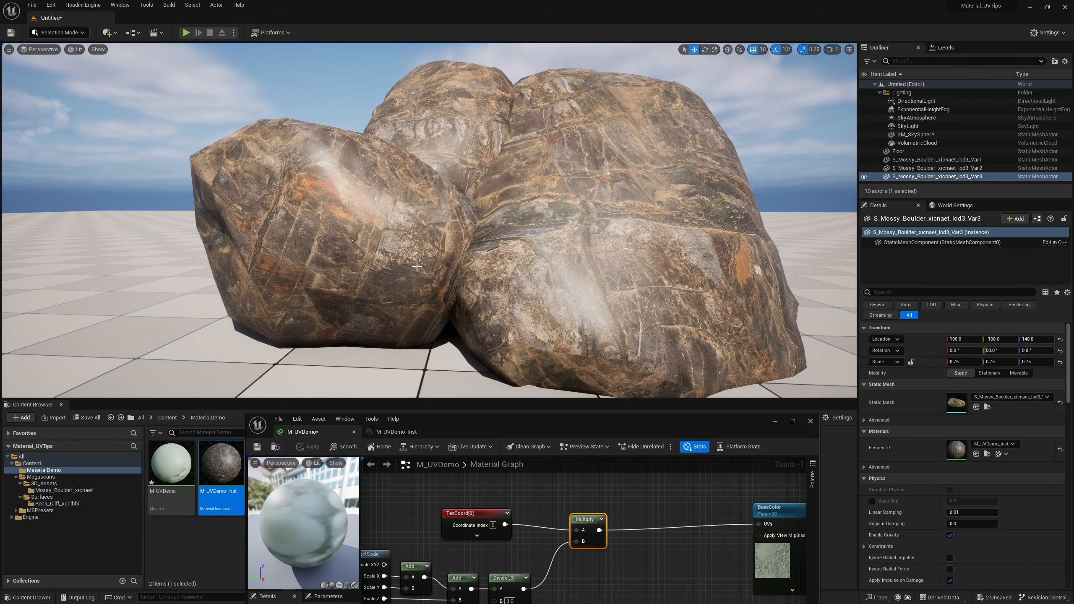
# Duplicate the 1.25-scale boulder, move the copy to location 470, 30, 120, rotate it to 60° on Y and scale it uniformly to 2.25
pyautogui.moveTo(495, 244); pyautogui.dragTo(467, 259, button='right')
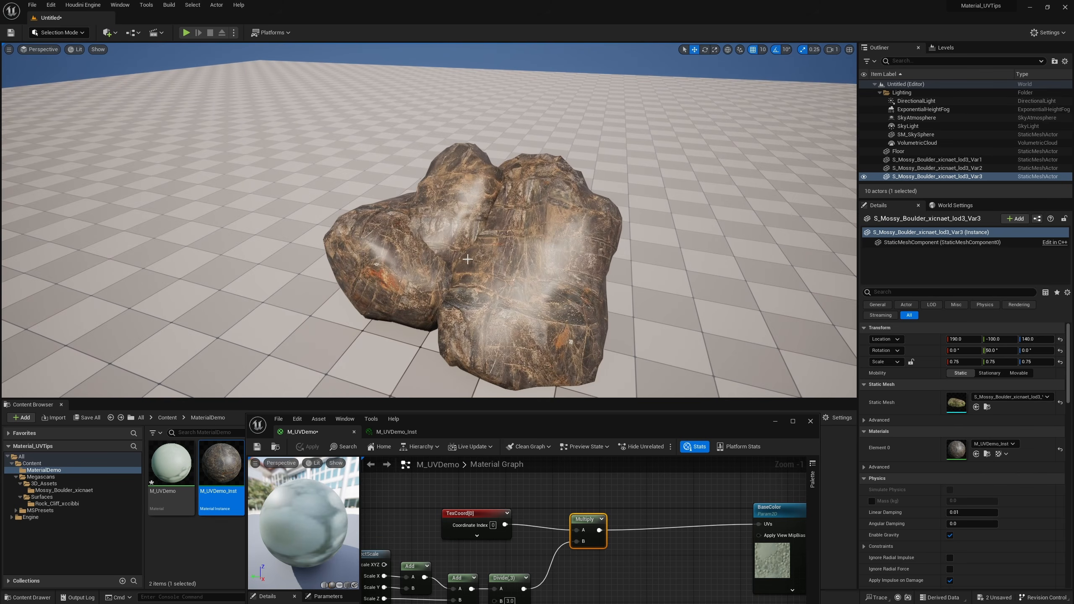
pyautogui.click(528, 223)
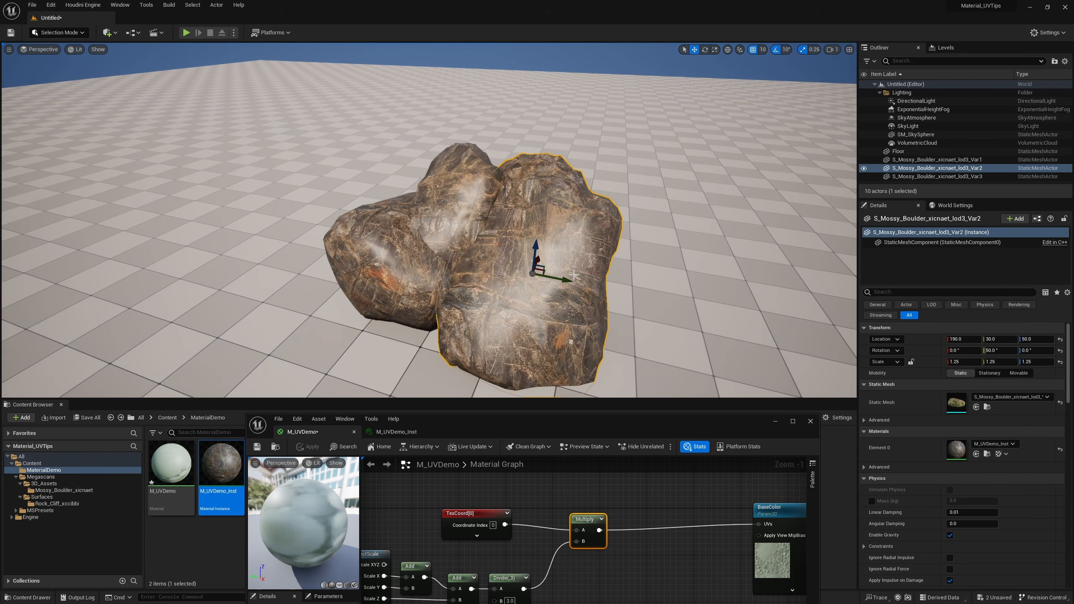
pyautogui.keyDown('alt'); pyautogui.moveTo(541, 258); pyautogui.dragTo(556, 153); pyautogui.keyUp('alt')
pyautogui.press('r')
pyautogui.press('e')
pyautogui.press('w')
pyautogui.press('s')
pyautogui.moveTo(556, 153); pyautogui.dragTo(571, 134, button='right')
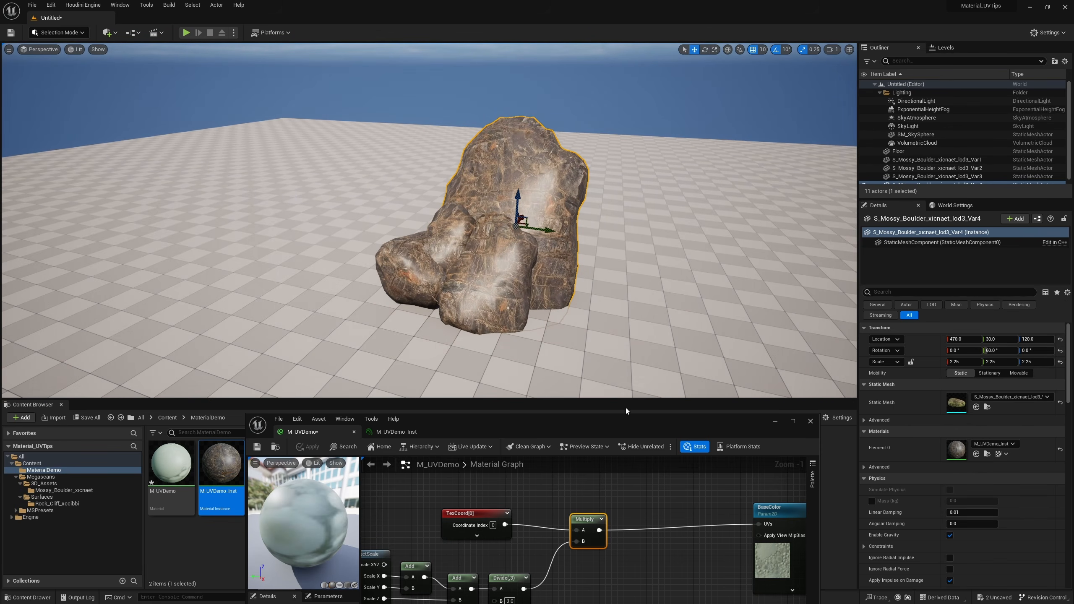
# Duplicate the BaseColor texture parameter node in the material graph and place the copy directly below the original
pyautogui.moveTo(631, 422); pyautogui.dragTo(563, 280)
pyautogui.moveTo(595, 388); pyautogui.dragTo(374, 359, button='right')
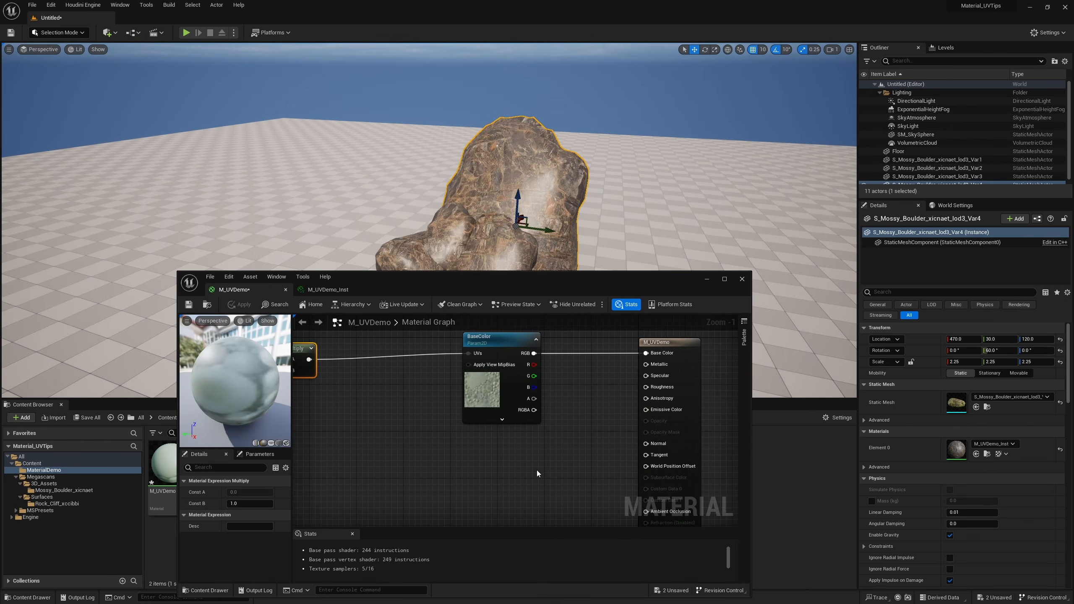
pyautogui.click(509, 408)
pyautogui.hotkey('ctrl', 'd')
pyautogui.moveTo(558, 441)
pyautogui.mouseDown(button='right')
pyautogui.moveTo(537, 391)
pyautogui.moveTo(541, 447)
pyautogui.mouseUp(button='right')
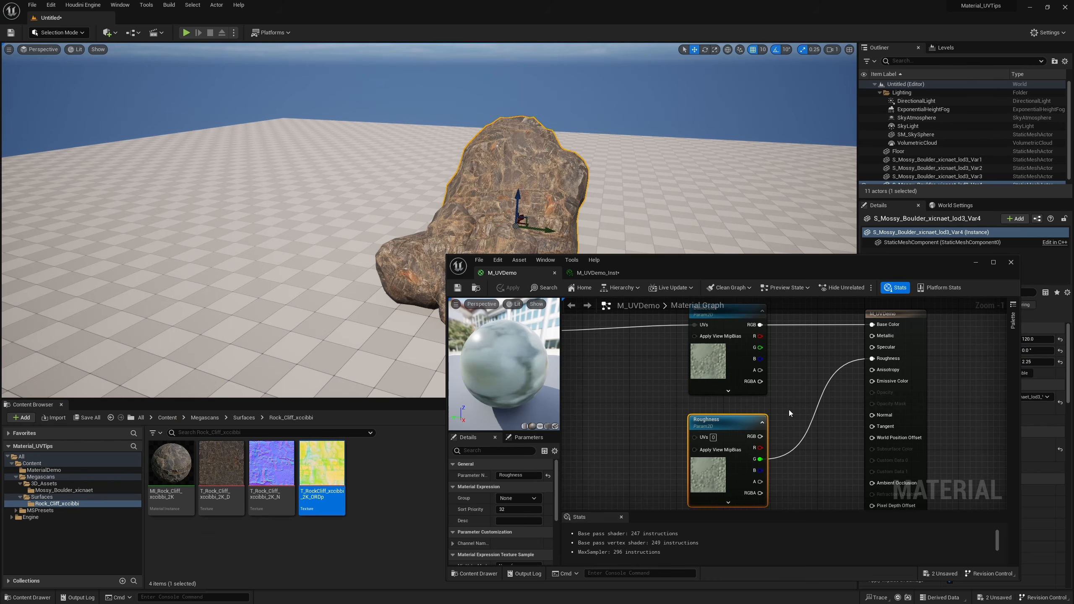
# Duplicate the 2.25-scale boulder, move the copy to about 300, -280, 120 and rotate it to -60° on Z
pyautogui.moveTo(788, 410); pyautogui.dragTo(761, 331, button='right')
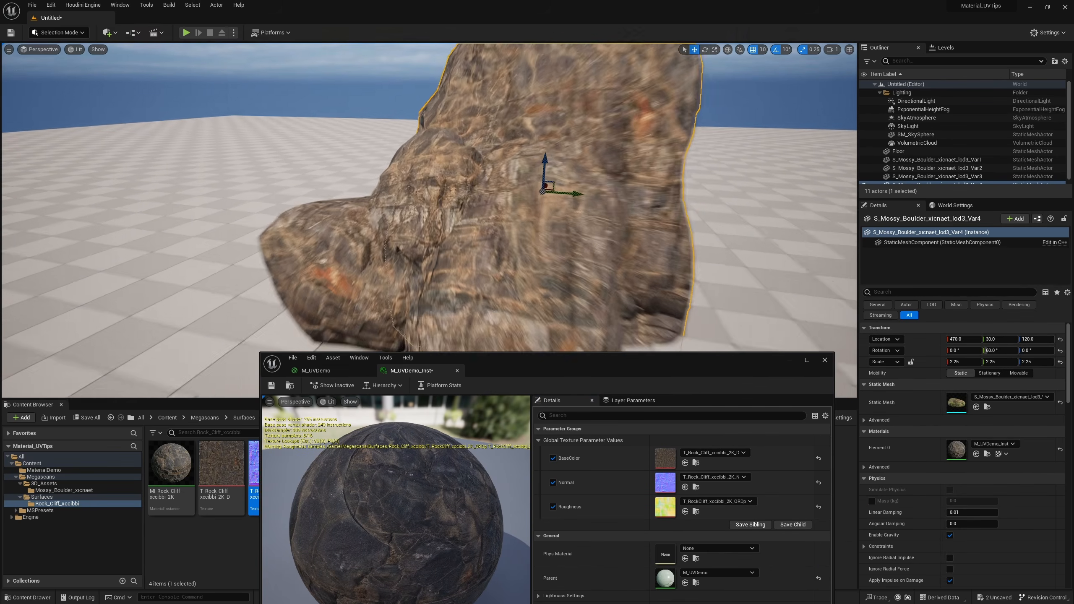
pyautogui.moveTo(429, 220); pyautogui.dragTo(468, 184, button='right')
pyautogui.press('g')
pyautogui.press('g')
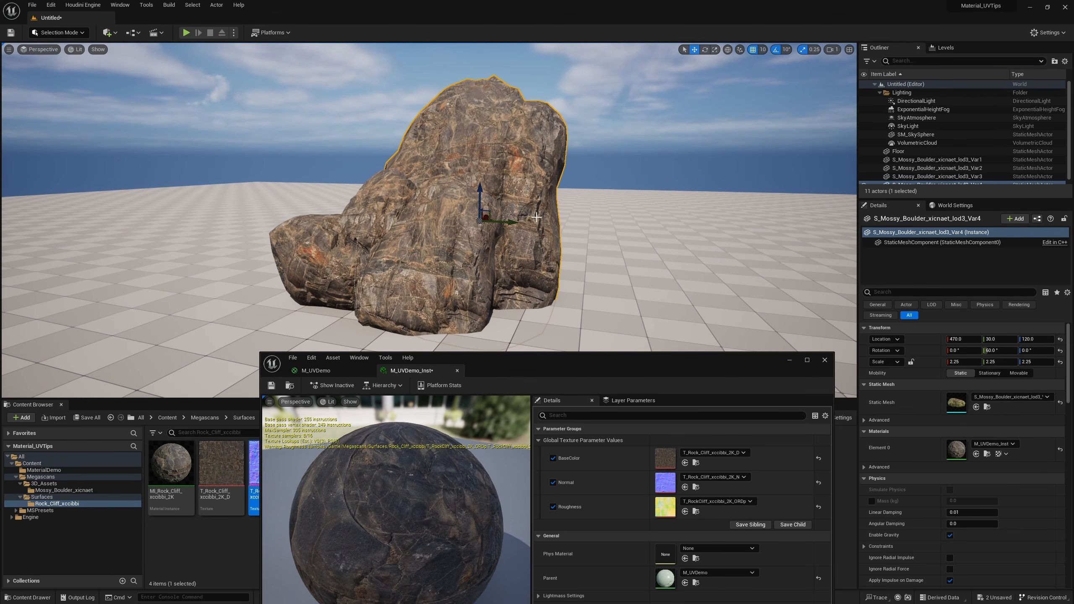
pyautogui.keyDown('alt'); pyautogui.moveTo(514, 221); pyautogui.dragTo(365, 228); pyautogui.keyUp('alt')
pyautogui.press('e')
pyautogui.press('w')
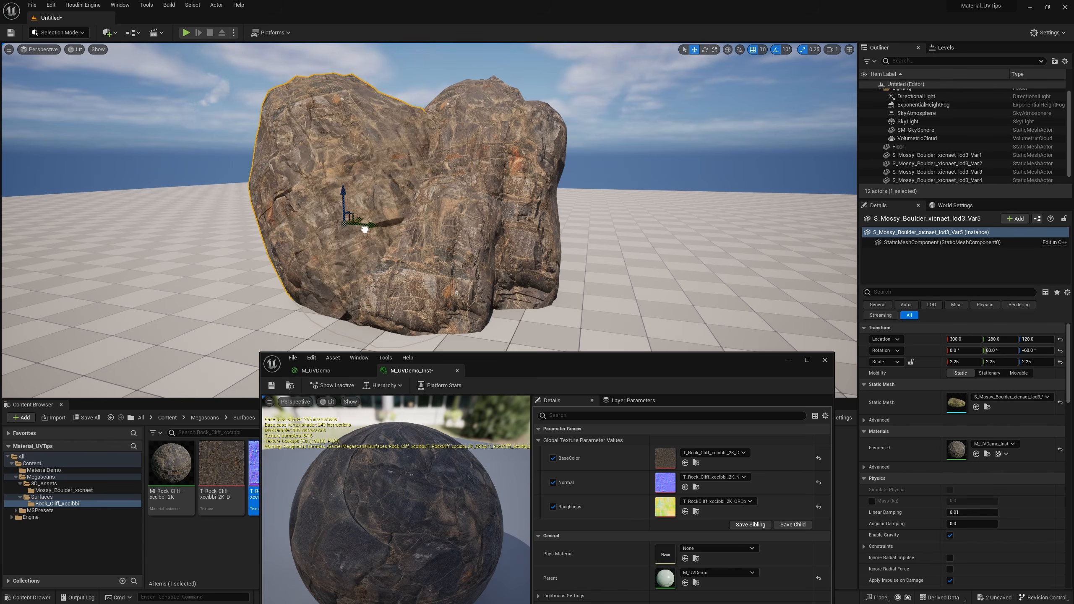
# Move the newest boulder copy to location 340, -280, 70 and scale it uniformly to 5.25
pyautogui.moveTo(365, 228); pyautogui.dragTo(407, 217, button='right')
pyautogui.press('w')
pyautogui.press('r')
pyautogui.moveTo(389, 278); pyautogui.dragTo(413, 254)
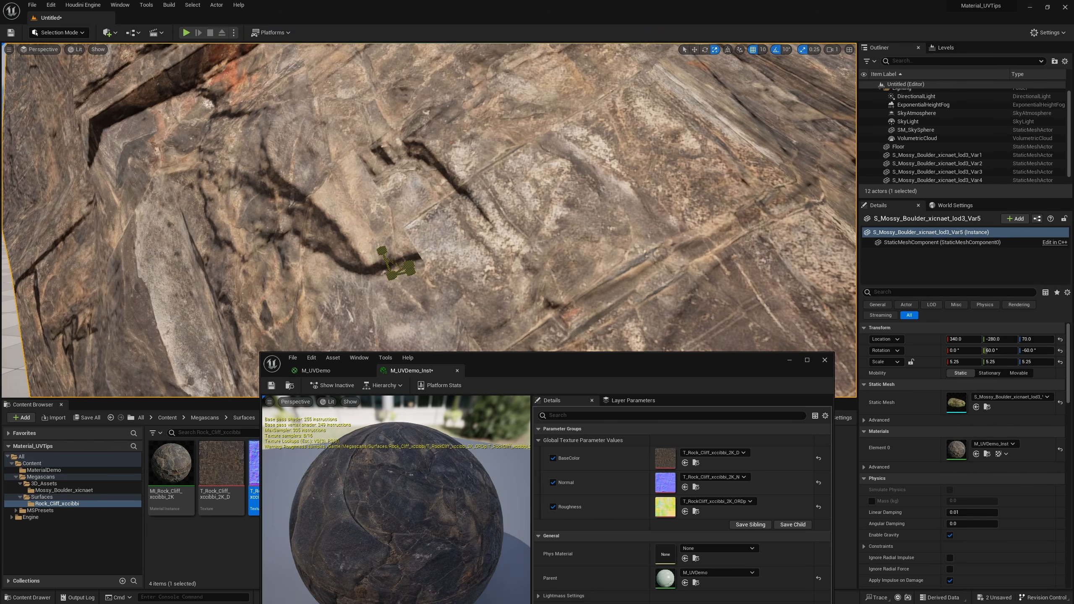
# Rotate the 5.25-scale boulder to 0° on Z and push it back behind the others to location 930, -280, 70
pyautogui.press('s')
pyautogui.moveTo(412, 254); pyautogui.dragTo(412, 285, button='right')
pyautogui.press('e')
pyautogui.moveTo(408, 276); pyautogui.dragTo(504, 260)
pyautogui.press('w')
pyautogui.press('d')
pyautogui.moveTo(463, 242); pyautogui.dragTo(393, 250, button='right')
pyautogui.moveTo(465, 238); pyautogui.dragTo(563, 206)
pyautogui.moveTo(563, 206); pyautogui.dragTo(575, 169, button='right')
pyautogui.press('w')
pyautogui.press('g')
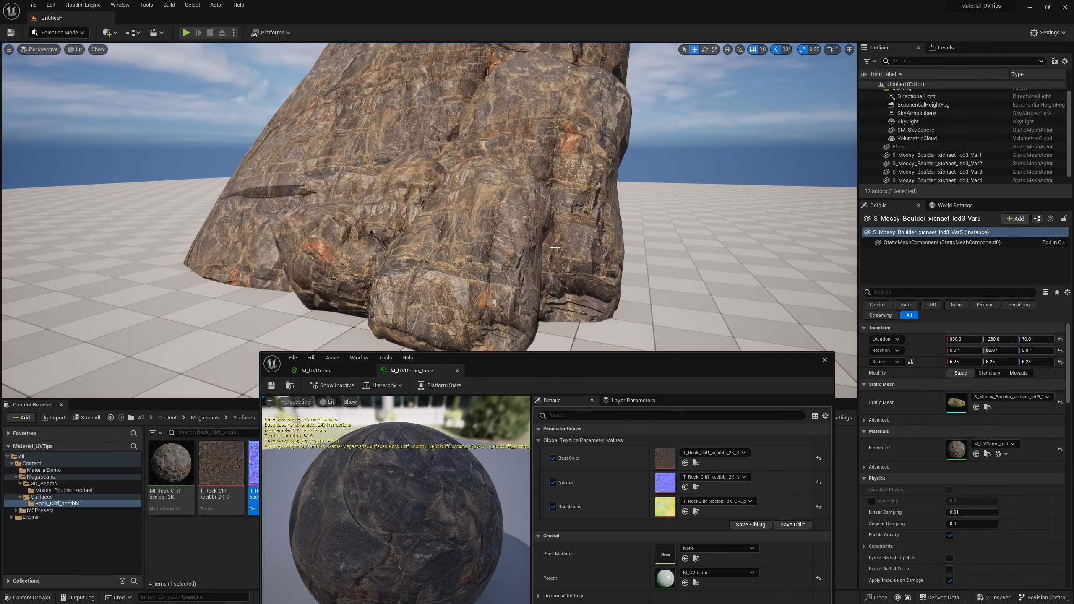
pyautogui.press('s')
pyautogui.moveTo(549, 238); pyautogui.dragTo(552, 223, button='right')
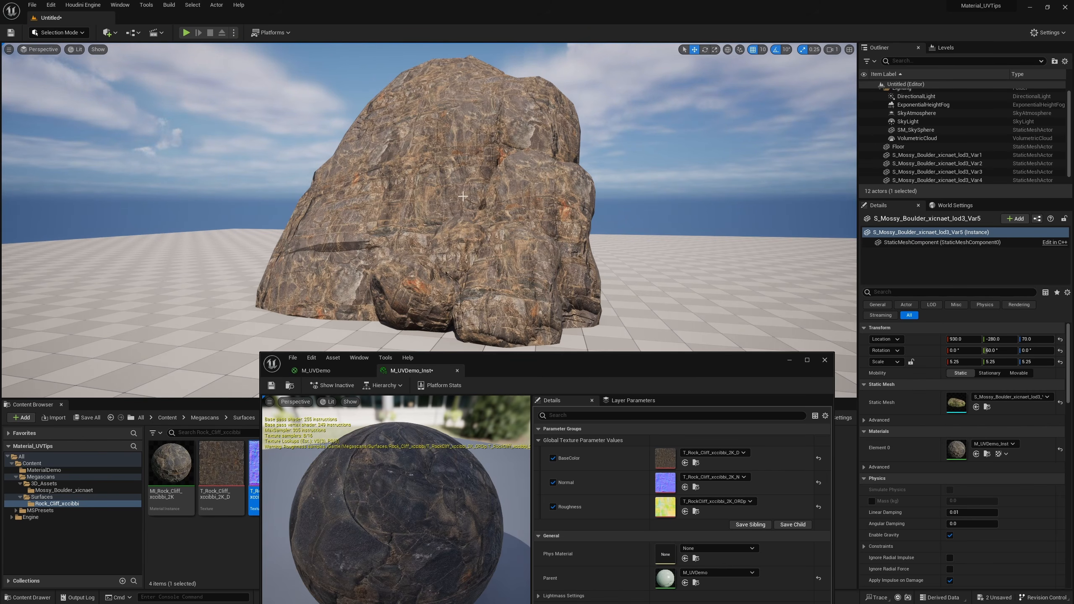
# Duplicate the 1.25-scale boulder and move the copy clear of the rock group to location 190, 410, 50
pyautogui.moveTo(537, 256); pyautogui.dragTo(539, 313, button='right')
pyautogui.click(489, 257)
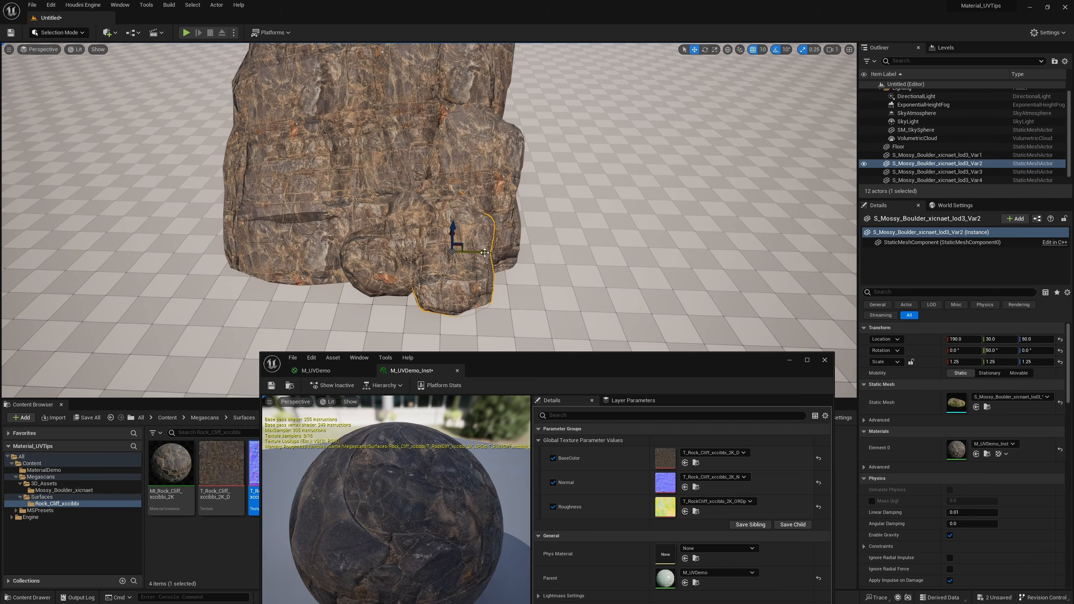
pyautogui.keyDown('alt'); pyautogui.moveTo(484, 253); pyautogui.dragTo(609, 255); pyautogui.keyUp('alt')
pyautogui.moveTo(610, 239); pyautogui.dragTo(630, 239, button='right')
pyautogui.press('d')
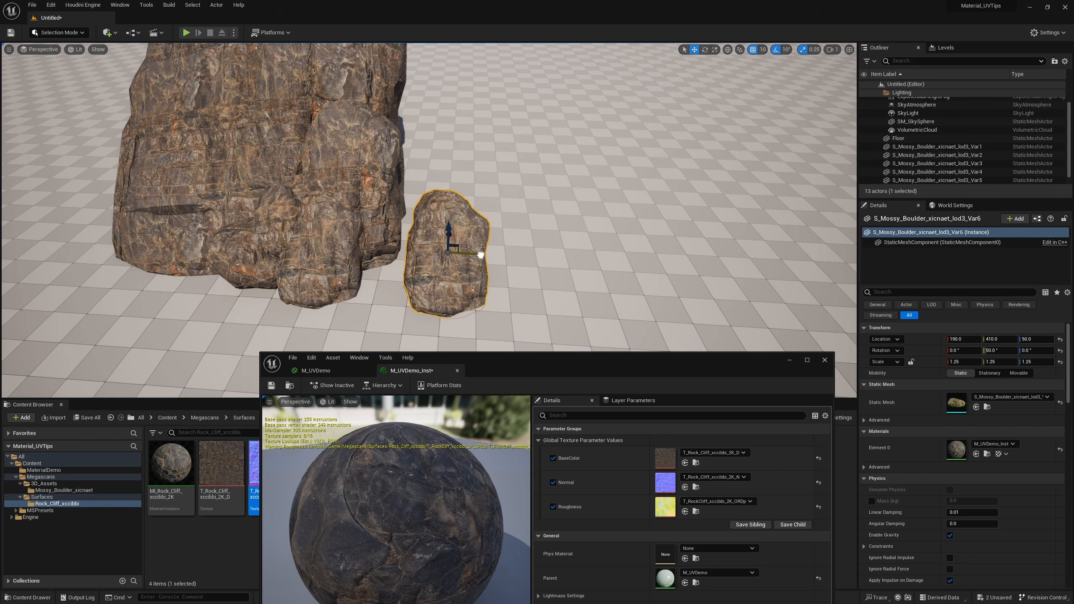
# Duplicate the separated boulder three more times in a row along Y, ending with a copy at location 190, 1090, 50
pyautogui.keyDown('alt'); pyautogui.moveTo(480, 255); pyautogui.dragTo(694, 264); pyautogui.keyUp('alt')
pyautogui.moveTo(693, 264)
pyautogui.mouseDown(button='right')
pyautogui.moveTo(704, 224)
pyautogui.moveTo(699, 262)
pyautogui.moveTo(687, 251)
pyautogui.mouseUp(button='right')
pyautogui.press('w')
pyautogui.press('s')
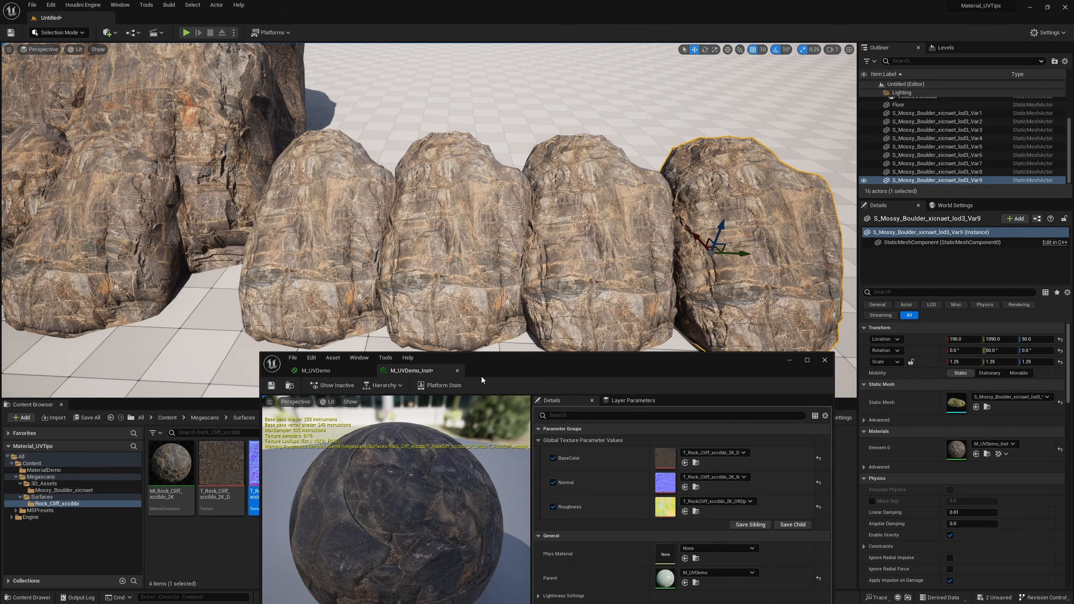
# Add an Object Position node below the ObjectScale chain in the M_UVDemo material graph
pyautogui.click(325, 370)
pyautogui.moveTo(540, 489); pyautogui.dragTo(666, 505, button='right')
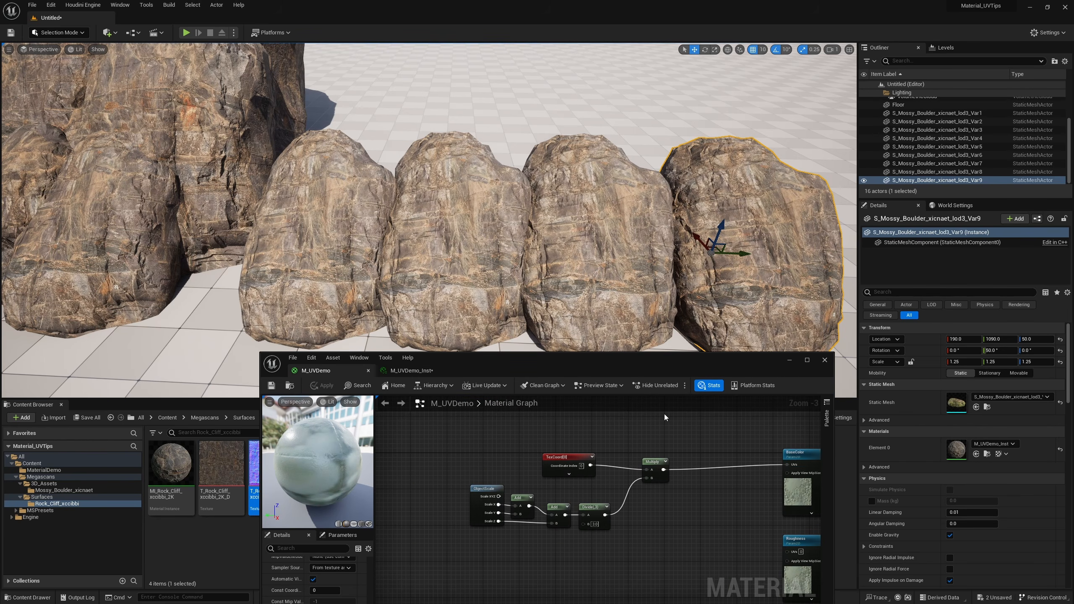
pyautogui.click(658, 430)
pyautogui.moveTo(575, 546); pyautogui.dragTo(566, 497, button='right')
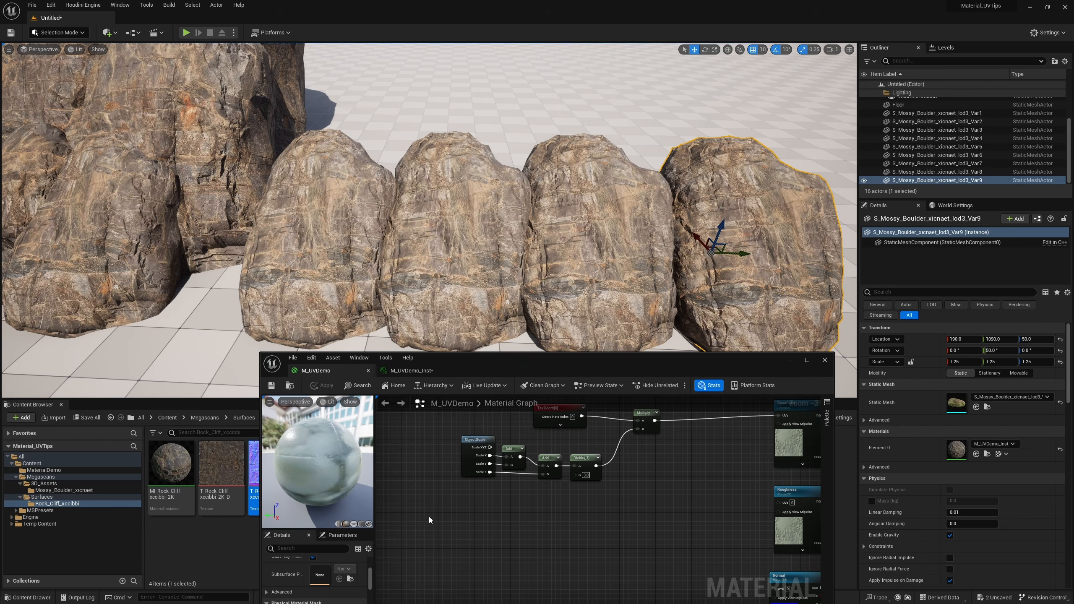
pyautogui.rightClick(432, 517)
pyautogui.write('object poi')
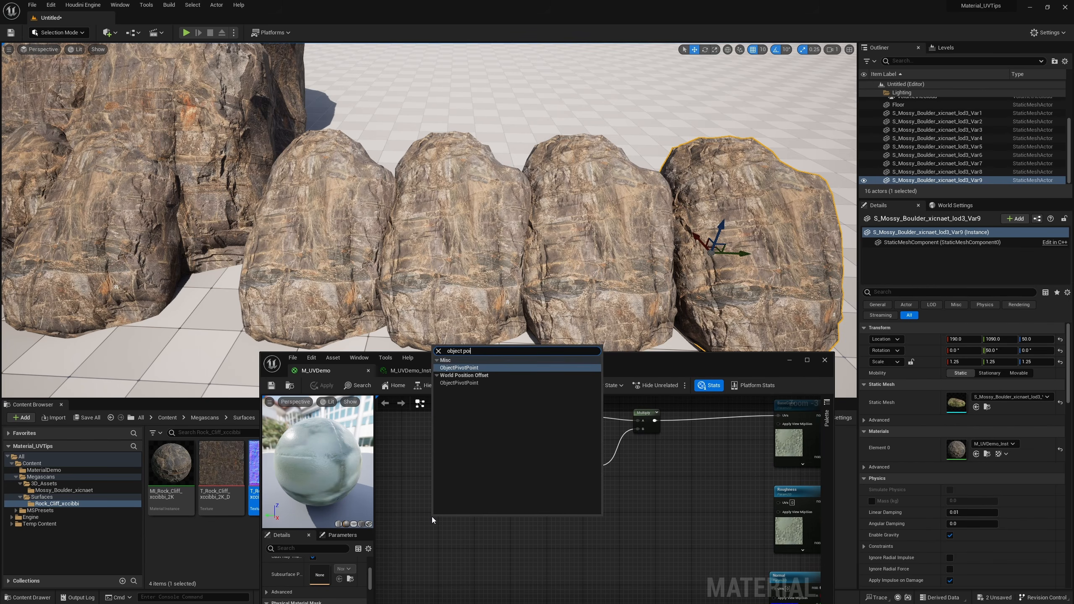
pyautogui.press('Return')
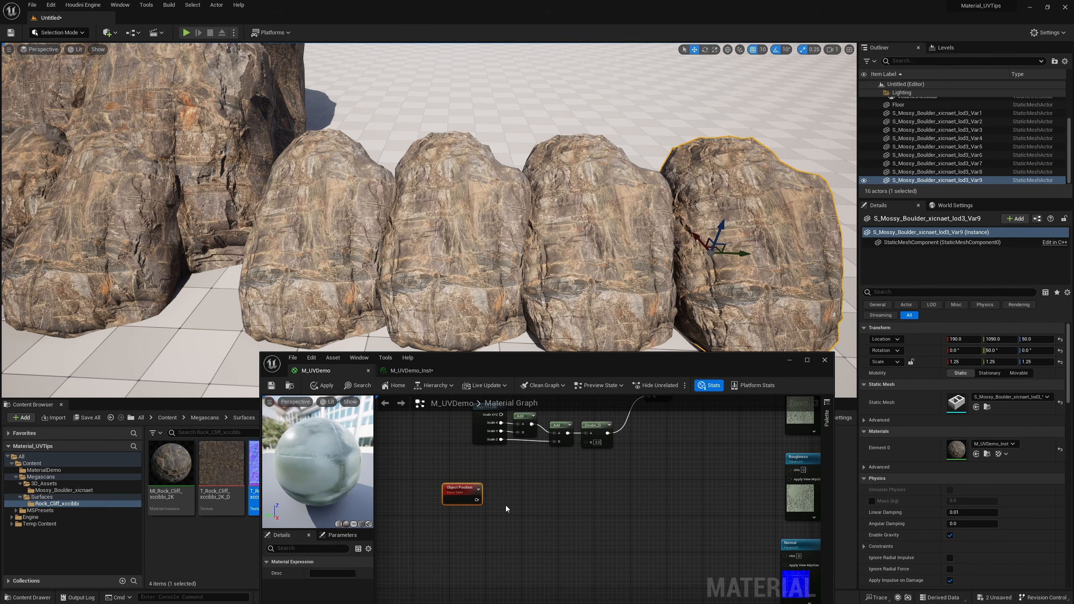
# Place a Multiply node beside Object Position and feed the object position into its A input
pyautogui.click(506, 500)
pyautogui.moveTo(476, 501); pyautogui.dragTo(516, 514)
pyautogui.moveTo(554, 521); pyautogui.dragTo(620, 499, button='right')
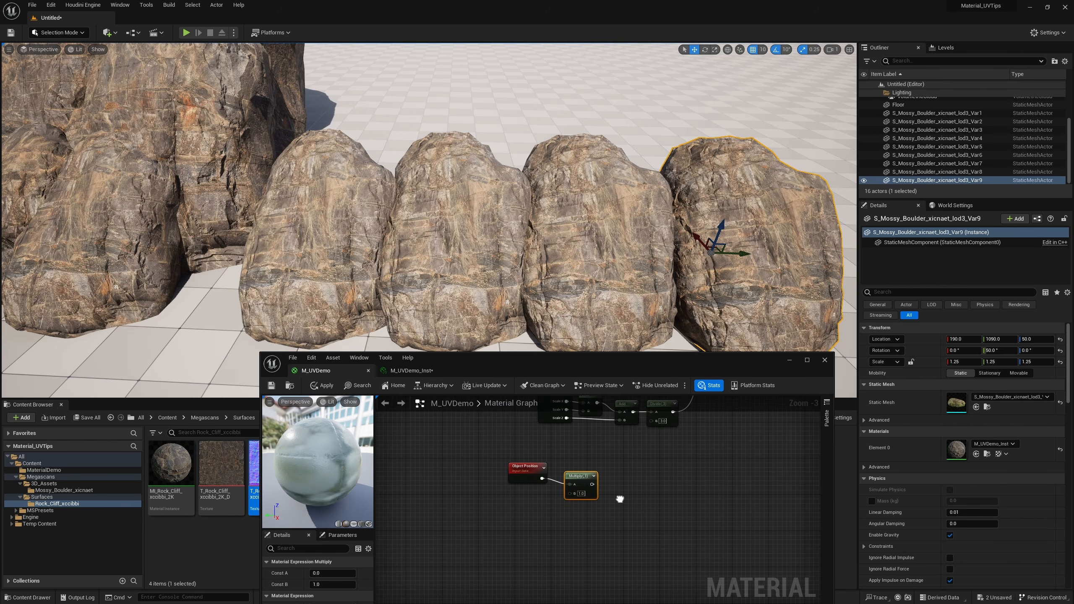
pyautogui.scroll(2, 620, 500)
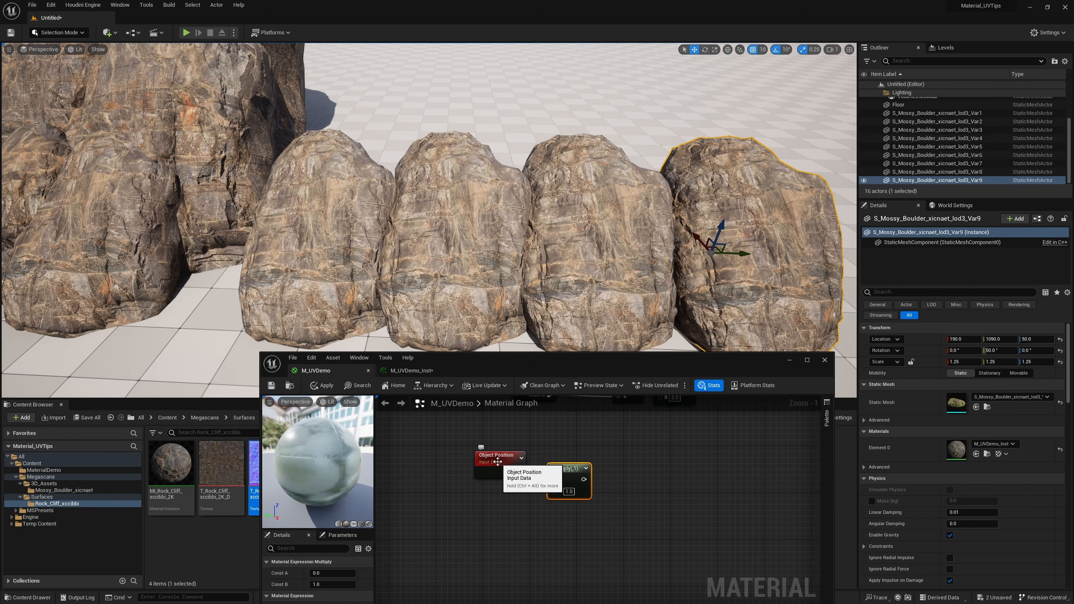
# Create a Constant3Vector of 2.15861, 1.3876, 3.8413 and connect it to the B input of the Object Position's Multiply node
pyautogui.click(386, 222)
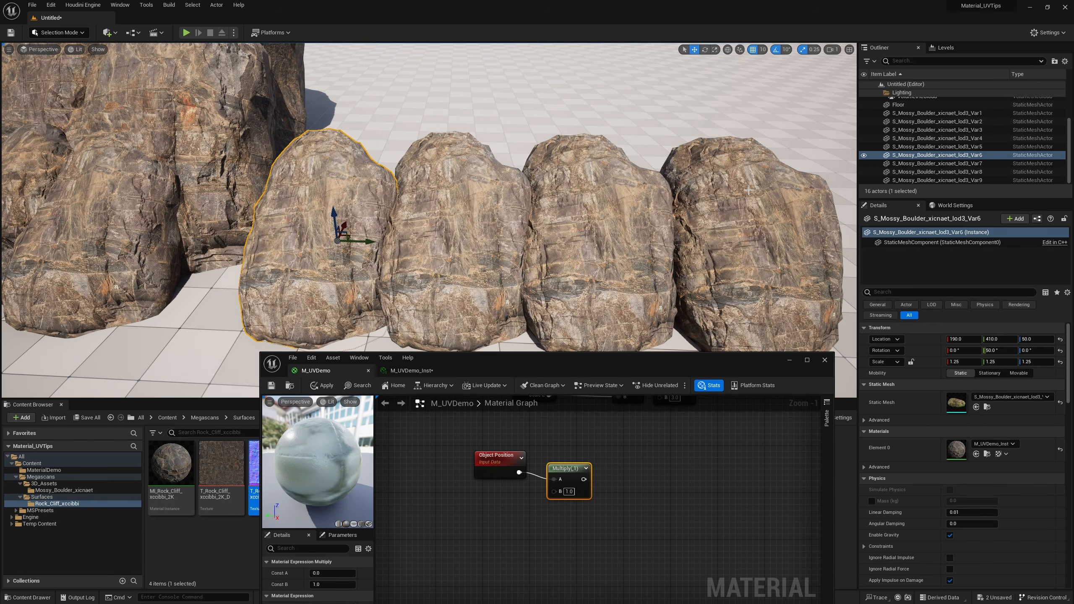
pyautogui.moveTo(472, 514); pyautogui.dragTo(510, 493, button='right')
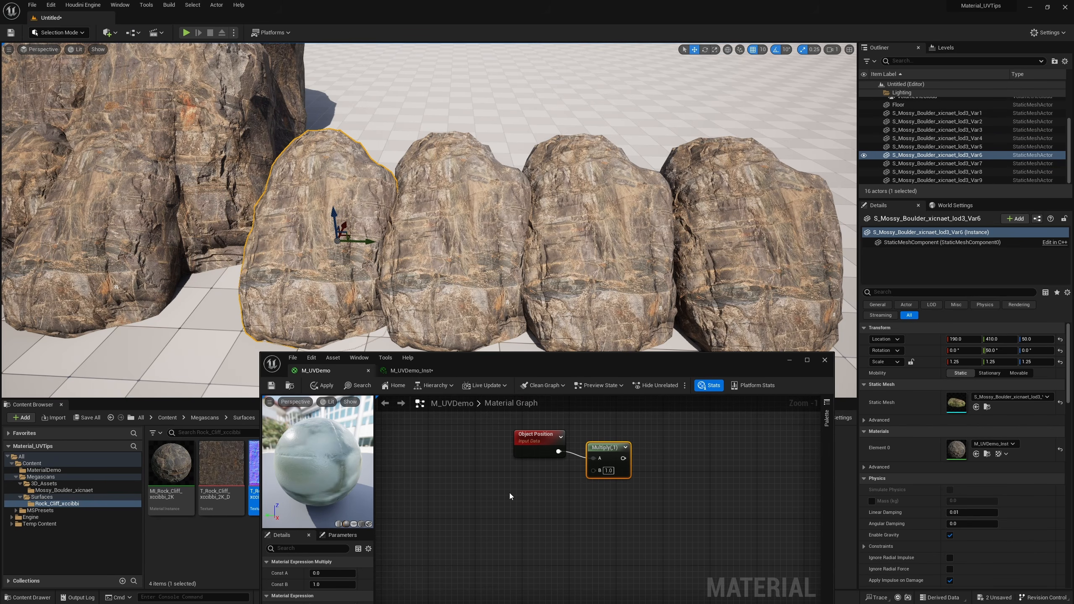
pyautogui.click(502, 491)
pyautogui.click(490, 479)
pyautogui.click(515, 501)
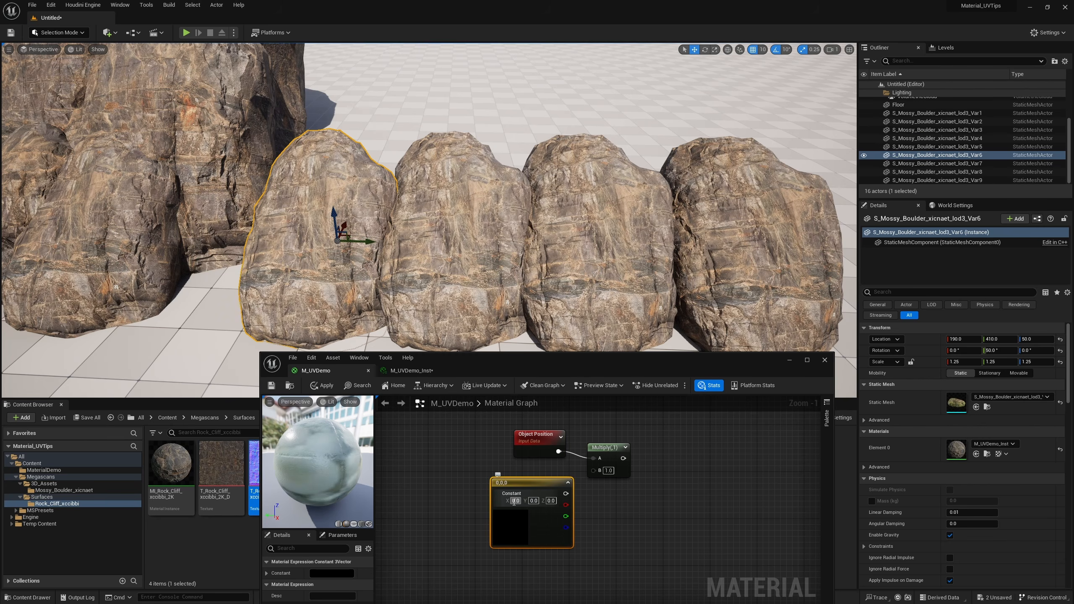
pyautogui.write('2.15861')
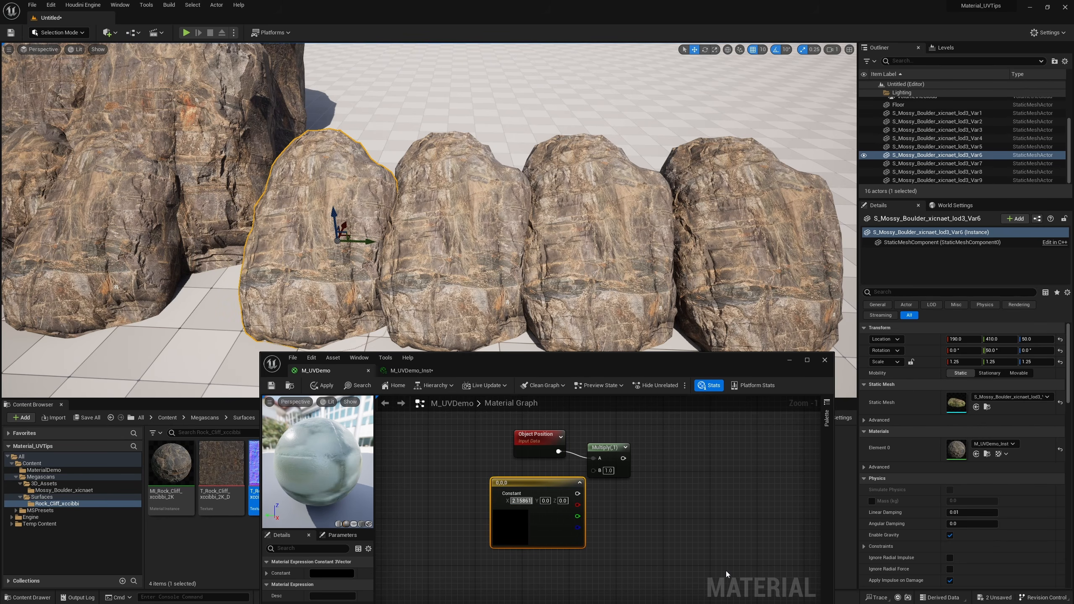
pyautogui.press('Tab')
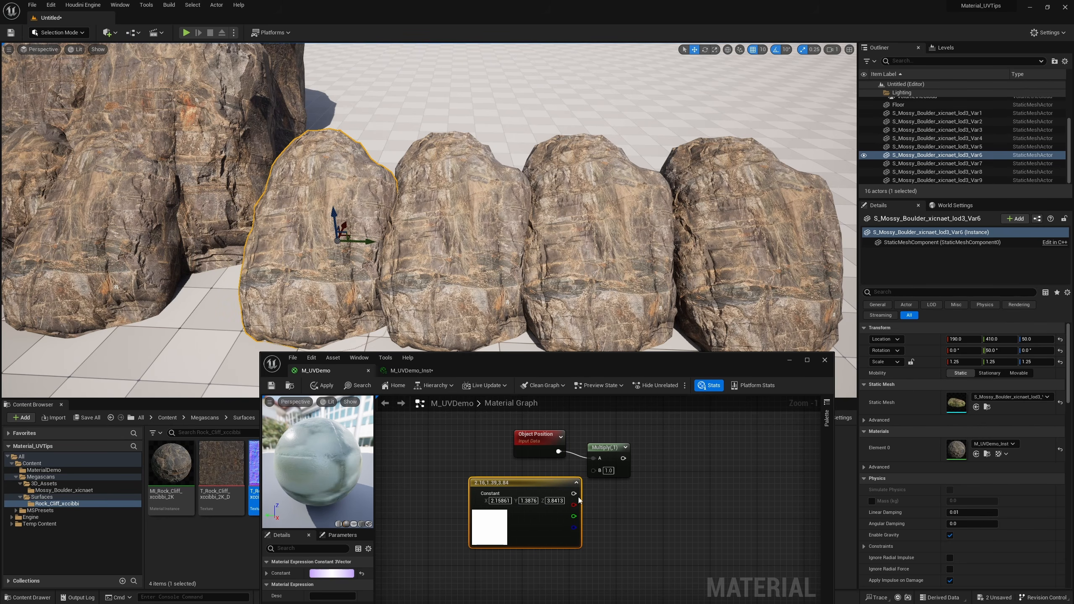
pyautogui.moveTo(574, 494); pyautogui.dragTo(544, 485)
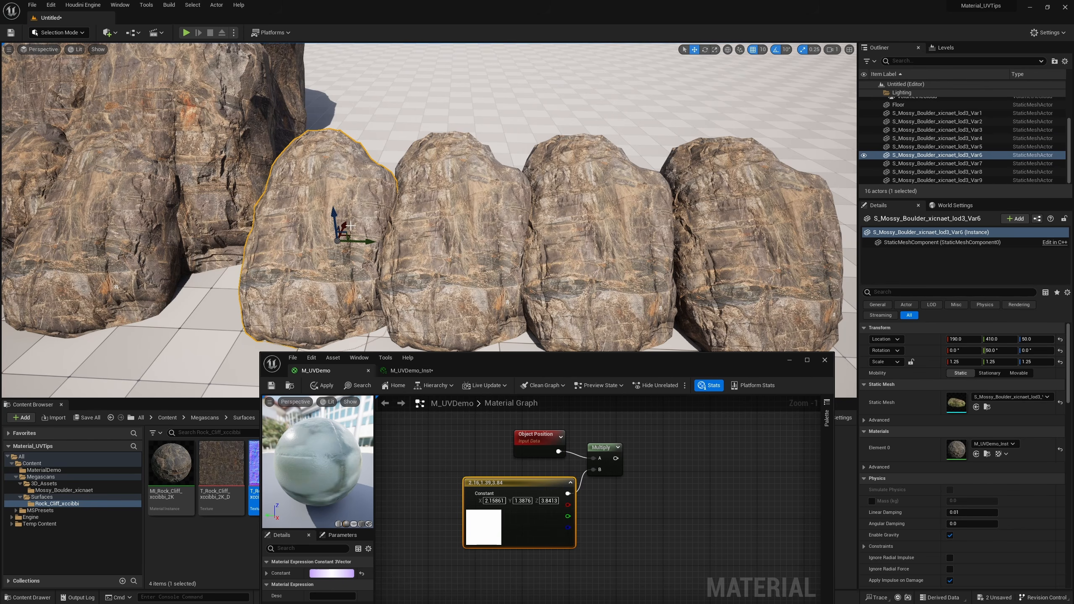
# Split the Object Position's Multiply result into channels with a BreakOutFloat3Components node
pyautogui.moveTo(657, 489); pyautogui.dragTo(550, 505, button='right')
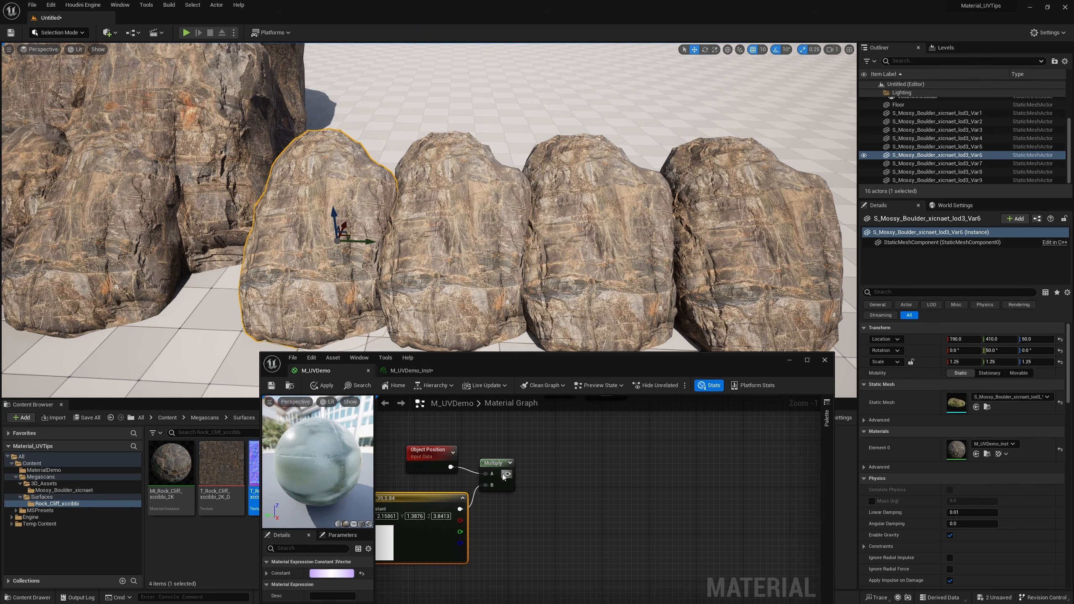
pyautogui.moveTo(504, 476); pyautogui.dragTo(545, 467)
pyautogui.write('break')
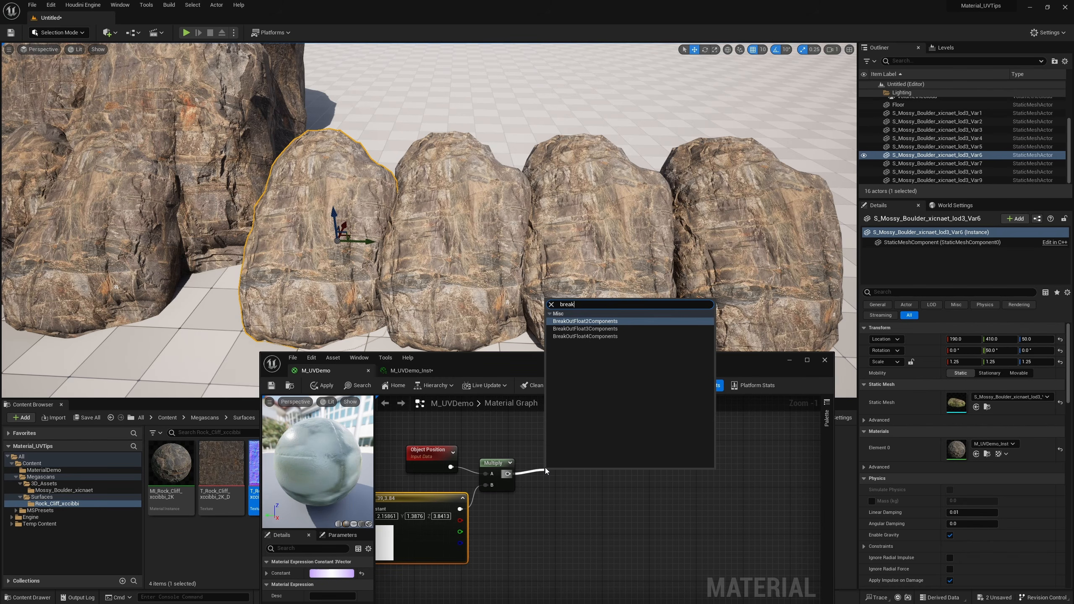
pyautogui.press('Down')
pyautogui.press('Return')
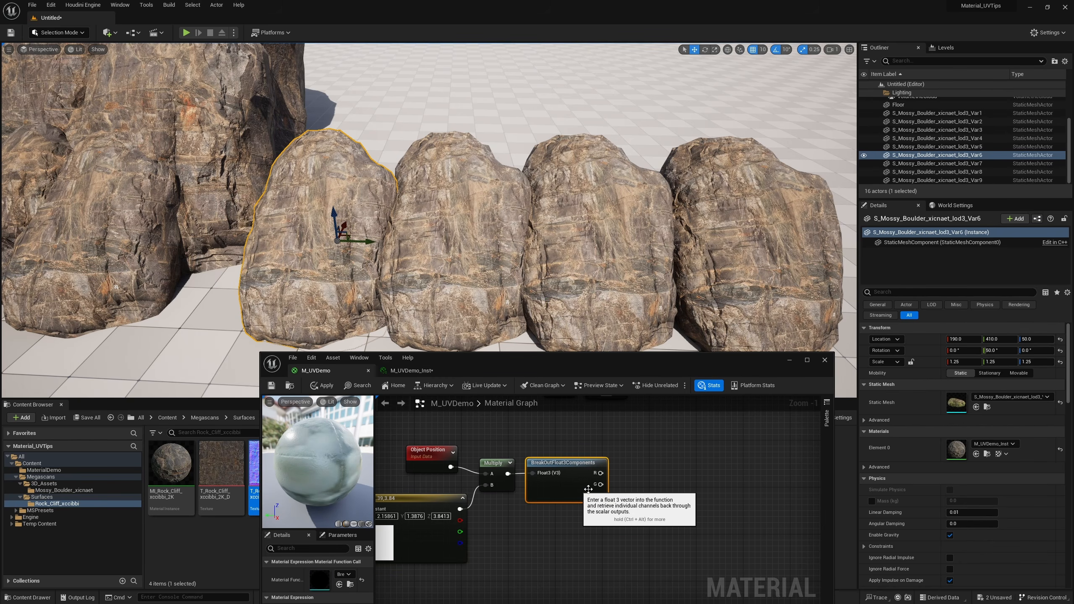
# Place two stacked Add nodes beside BreakOutFloat3Components and wire pairs of its channel outputs into them
pyautogui.scroll(-5, 620, 464)
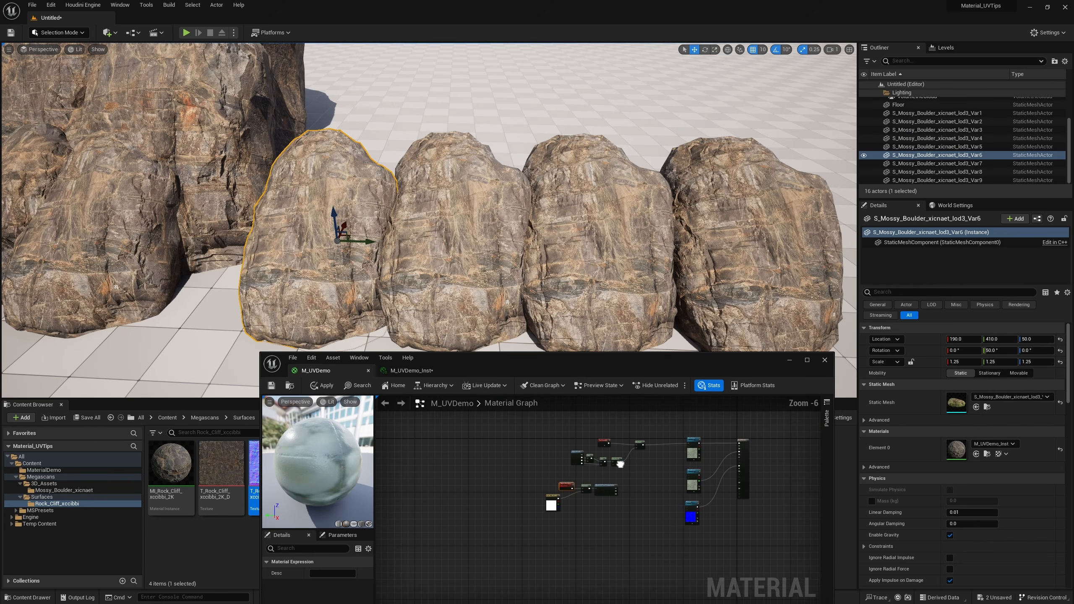
pyautogui.scroll(3, 620, 464)
pyautogui.moveTo(577, 510); pyautogui.dragTo(558, 505, button='right')
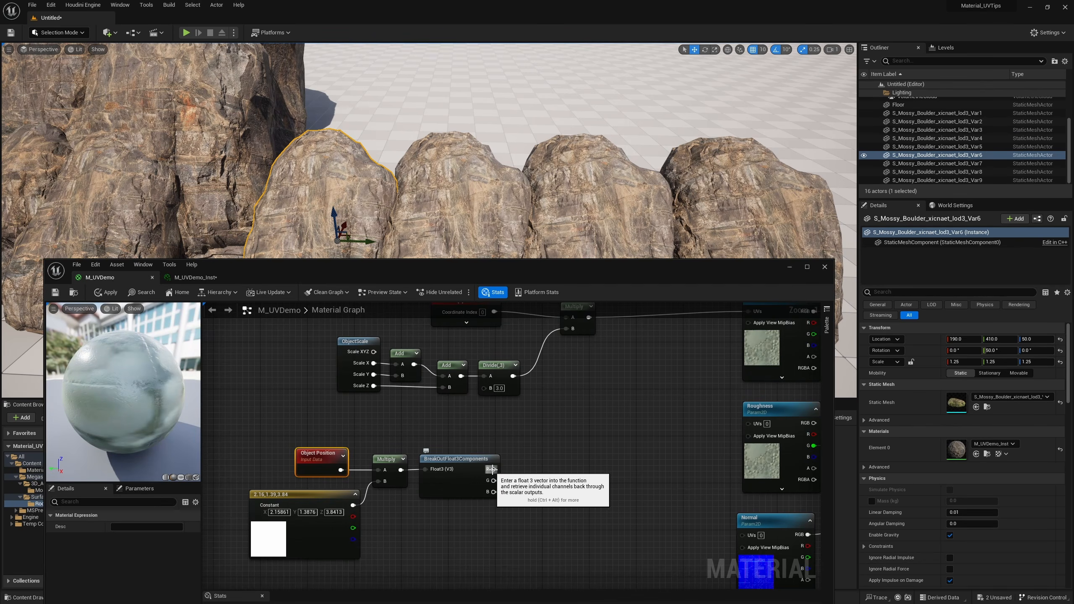
pyautogui.moveTo(493, 469); pyautogui.dragTo(536, 450)
pyautogui.write('add')
pyautogui.press('Return')
pyautogui.moveTo(493, 492); pyautogui.dragTo(543, 507)
pyautogui.click(542, 502)
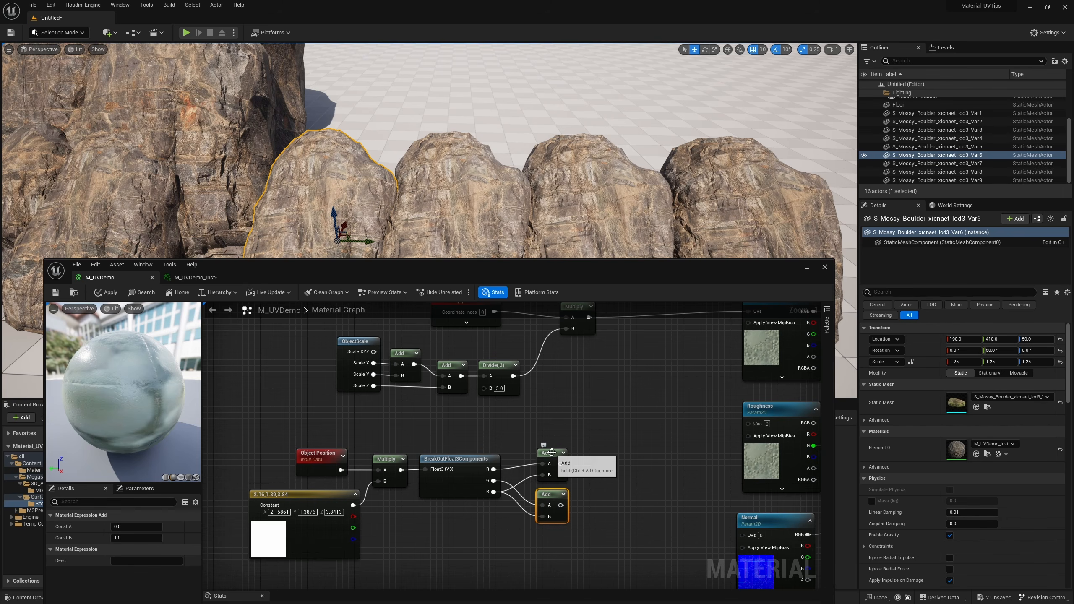
# Feed the upper Add result into a Frac node and duplicate that Frac beside the lower Add node
pyautogui.moveTo(608, 329); pyautogui.dragTo(603, 356, button='right')
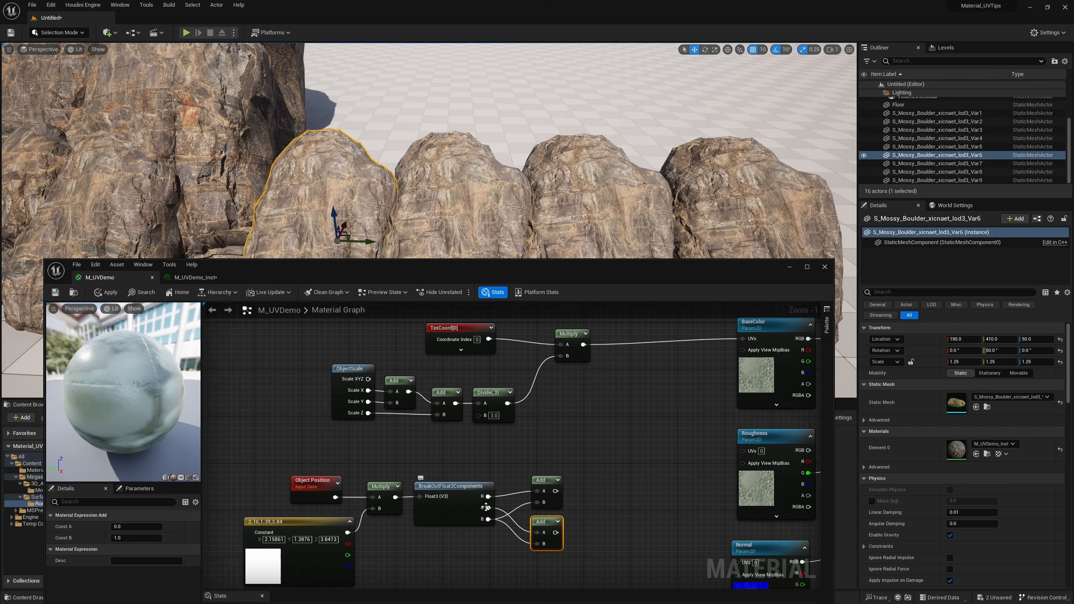
pyautogui.moveTo(555, 491); pyautogui.dragTo(584, 491)
pyautogui.write('a')
pyautogui.press('BackSpace')
pyautogui.write('frac')
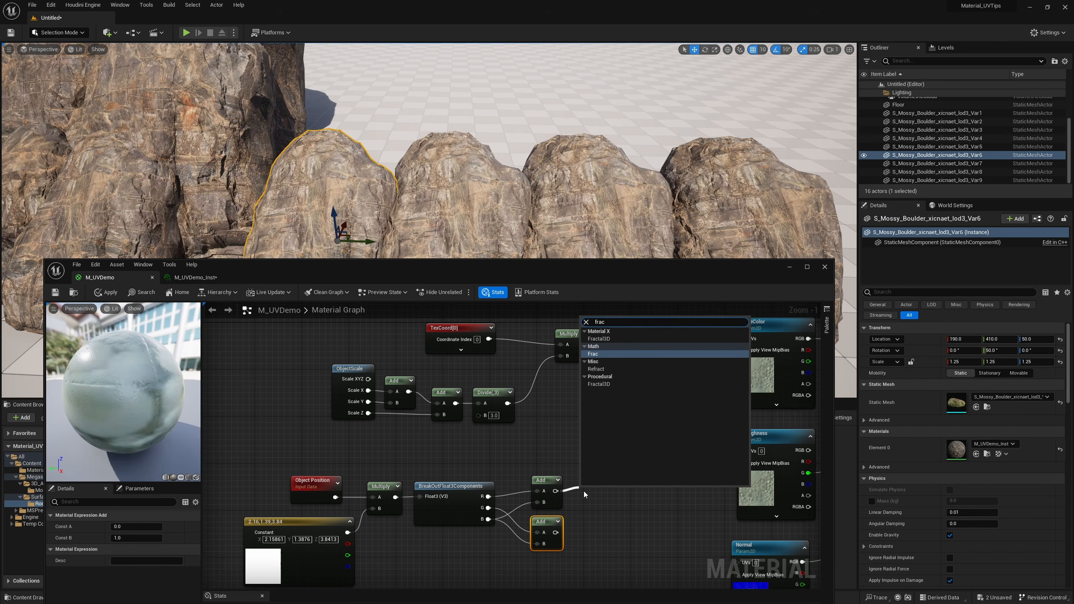
pyautogui.press('Return')
pyautogui.moveTo(584, 492); pyautogui.dragTo(578, 480)
pyautogui.hotkey('ctrl', 'd')
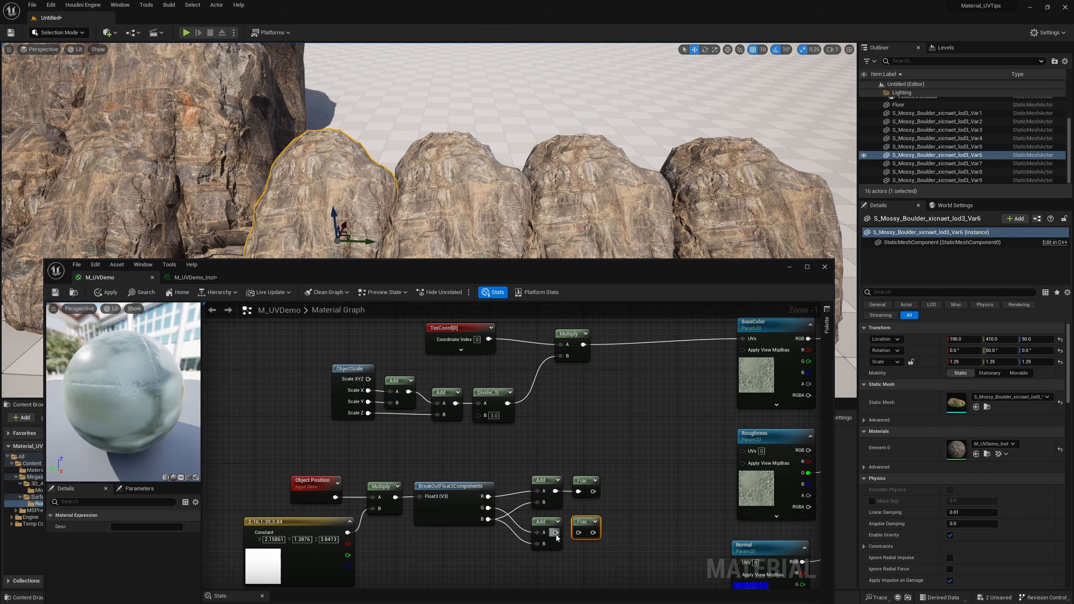
# Wire the lower Add into the lower Frac and combine both Frac outputs with an Append node
pyautogui.moveTo(556, 533); pyautogui.dragTo(585, 527)
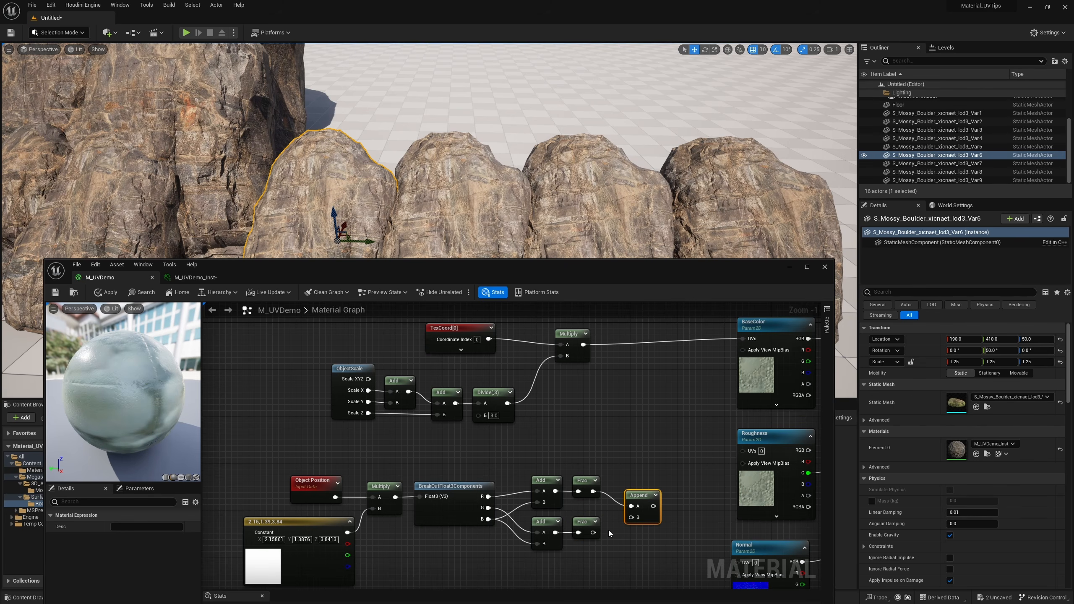
pyautogui.moveTo(593, 533); pyautogui.dragTo(631, 518)
# Sum the upper Multiply result and the Append output in a new Add node feeding BaseColor's UVs, and save the material
pyautogui.moveTo(652, 392); pyautogui.dragTo(631, 402, button='right')
pyautogui.press('a')
pyautogui.click(631, 351)
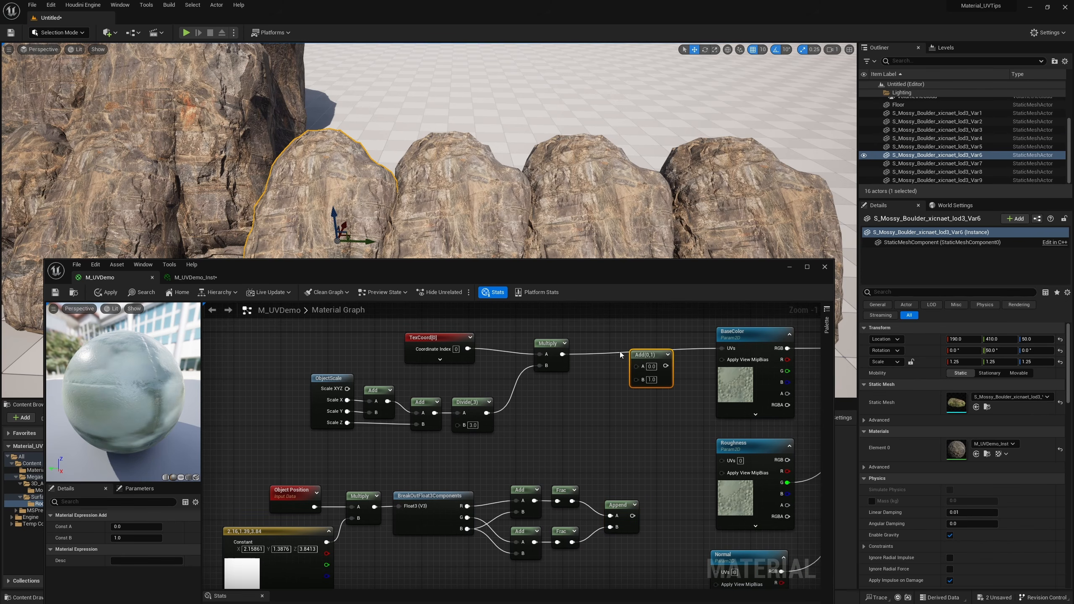
pyautogui.moveTo(562, 354); pyautogui.dragTo(636, 366)
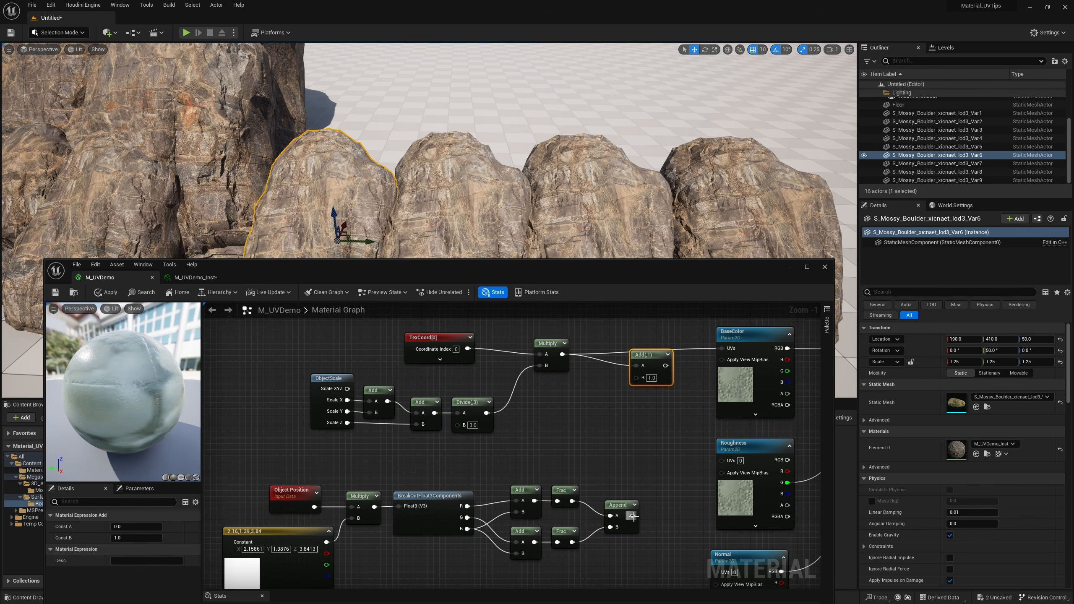
pyautogui.moveTo(633, 516); pyautogui.dragTo(636, 377)
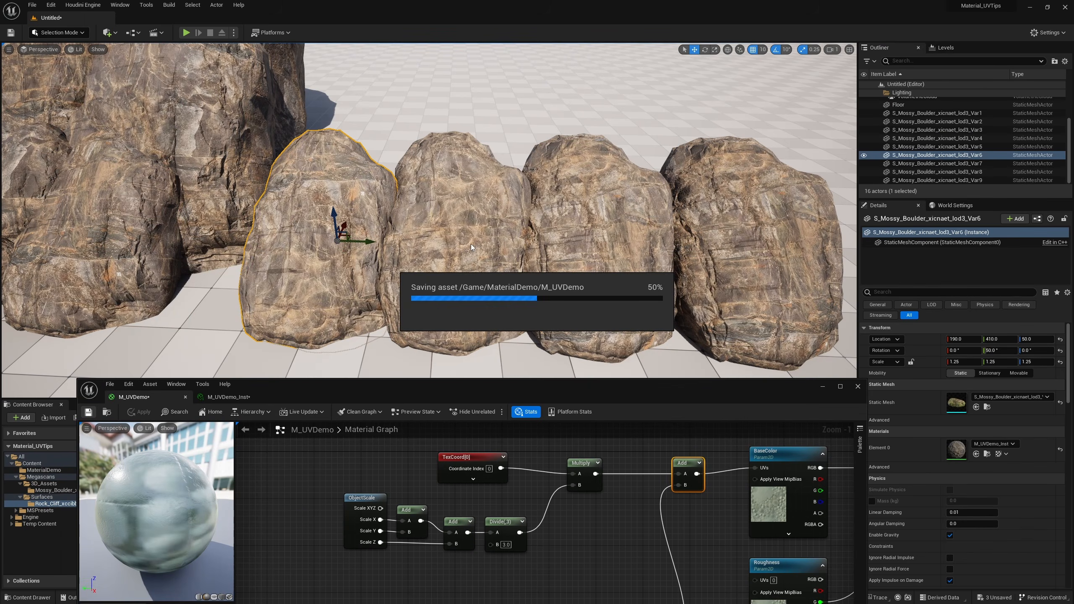
# Select the end boulder of the row and move it towards its neighbour to Y 1070
pyautogui.moveTo(525, 224); pyautogui.dragTo(551, 180, button='right')
pyautogui.click(555, 210)
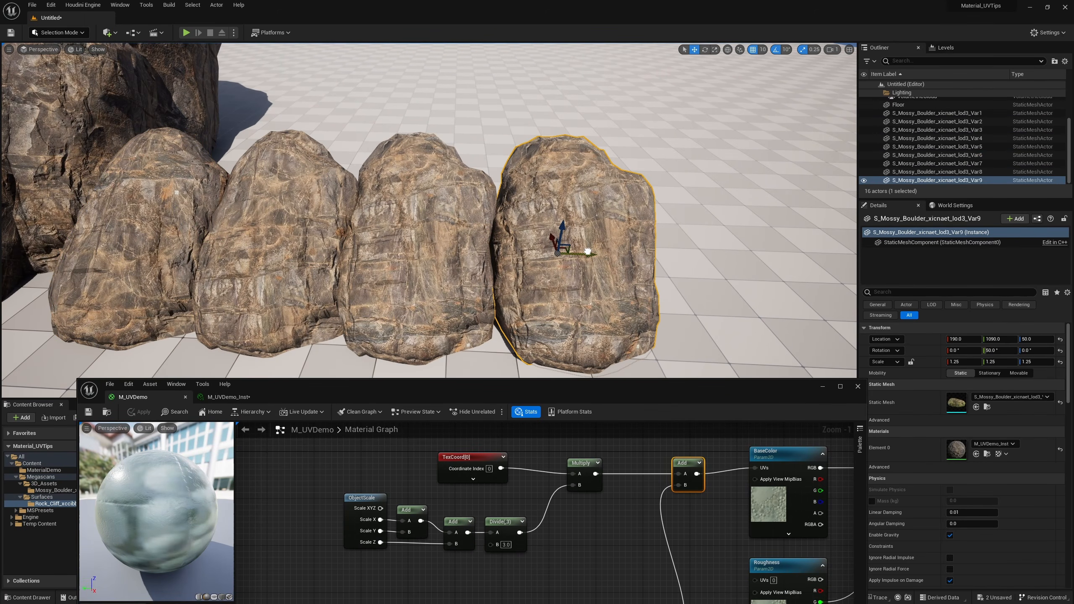
pyautogui.moveTo(588, 251); pyautogui.dragTo(569, 267)
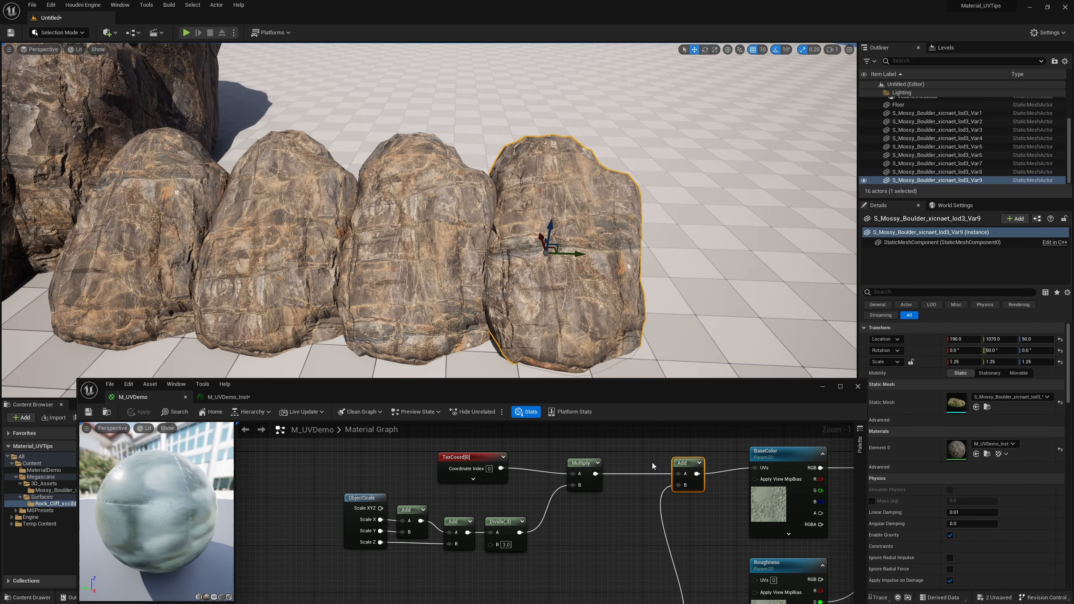
# Select the object-position offset nodes, from Object Position through Append, and shift the group left to make room after Append
pyautogui.moveTo(612, 498); pyautogui.dragTo(626, 419, button='right')
pyautogui.scroll(-2, 605, 441)
pyautogui.moveTo(659, 484); pyautogui.dragTo(350, 589)
pyautogui.moveTo(659, 517); pyautogui.dragTo(528, 509)
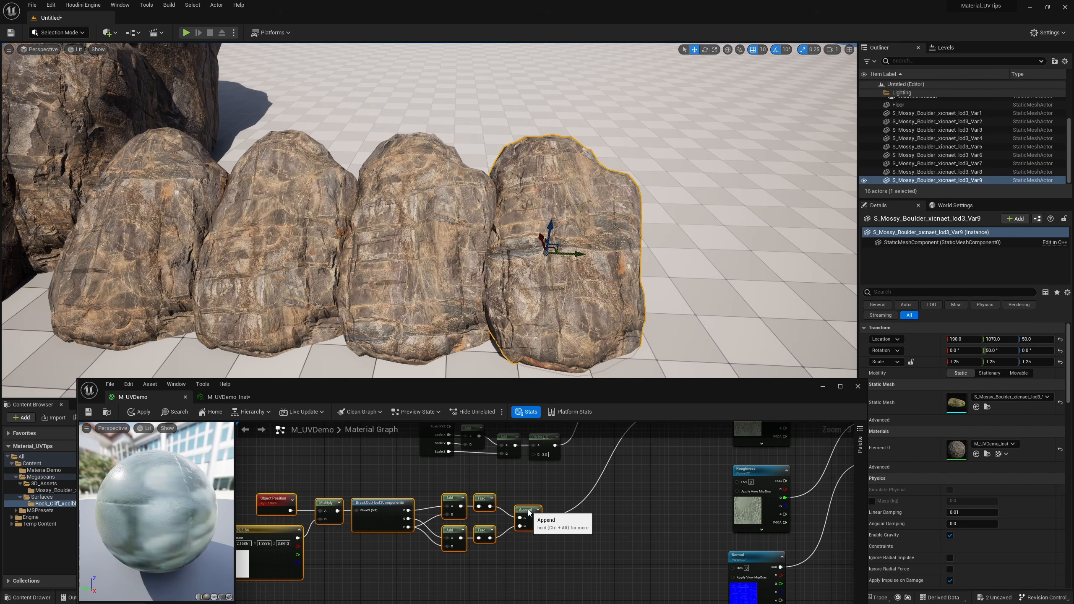
# Turn off position grid snapping and slide the end boulder closer to its neighbour, to about Y 1029.7
pyautogui.moveTo(580, 255)
pyautogui.mouseDown()
pyautogui.moveTo(619, 261)
pyautogui.moveTo(570, 261)
pyautogui.mouseUp()
pyautogui.click(753, 49)
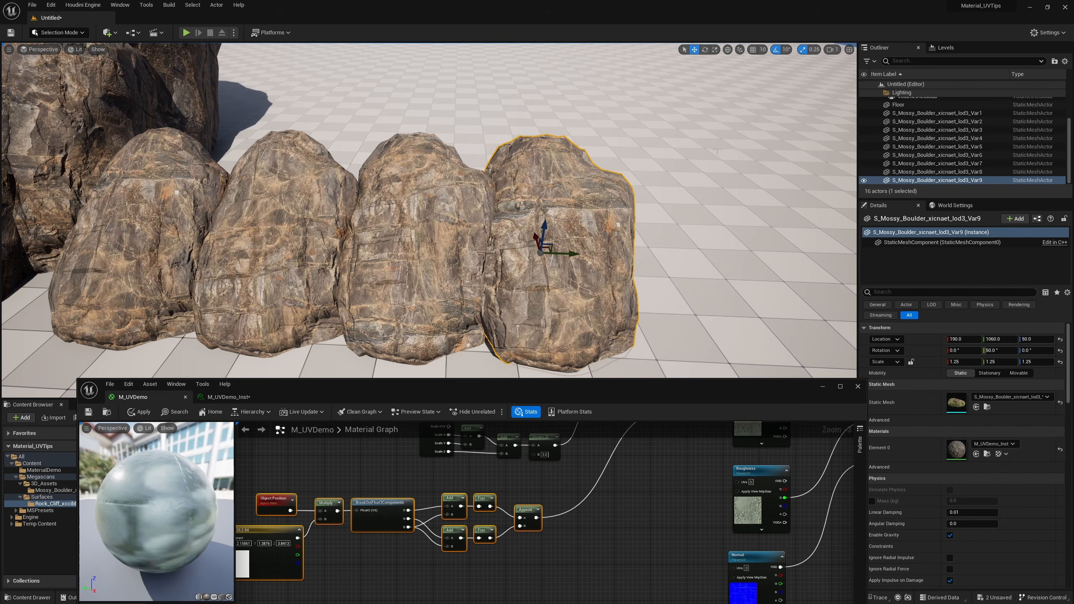
pyautogui.moveTo(573, 255); pyautogui.dragTo(599, 261)
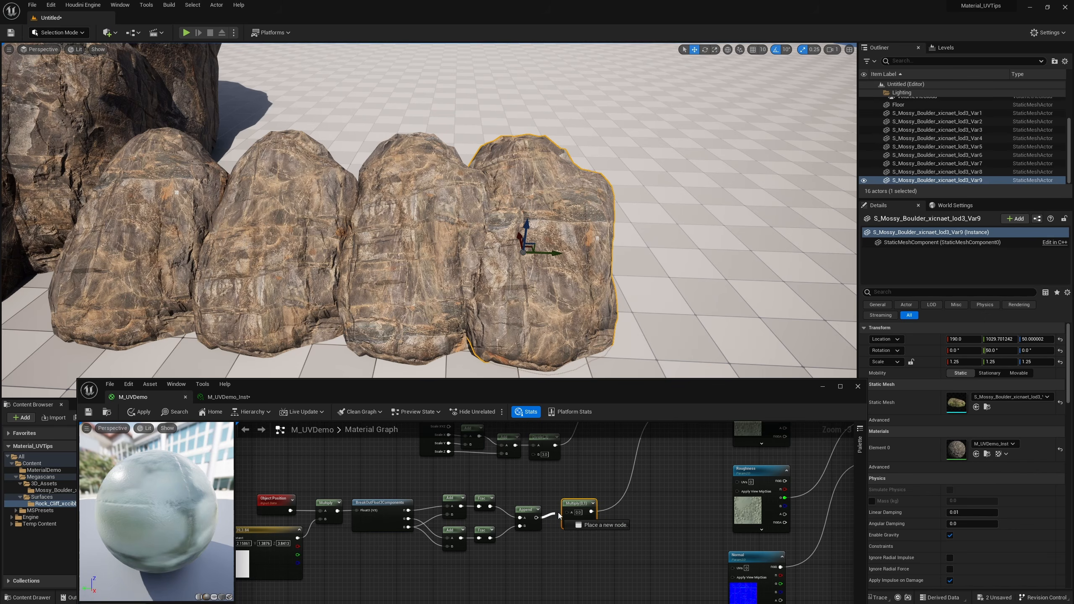
# Insert a Multiply node between Append and the final Add, with its B value set to 2.5
pyautogui.moveTo(579, 510); pyautogui.dragTo(582, 516)
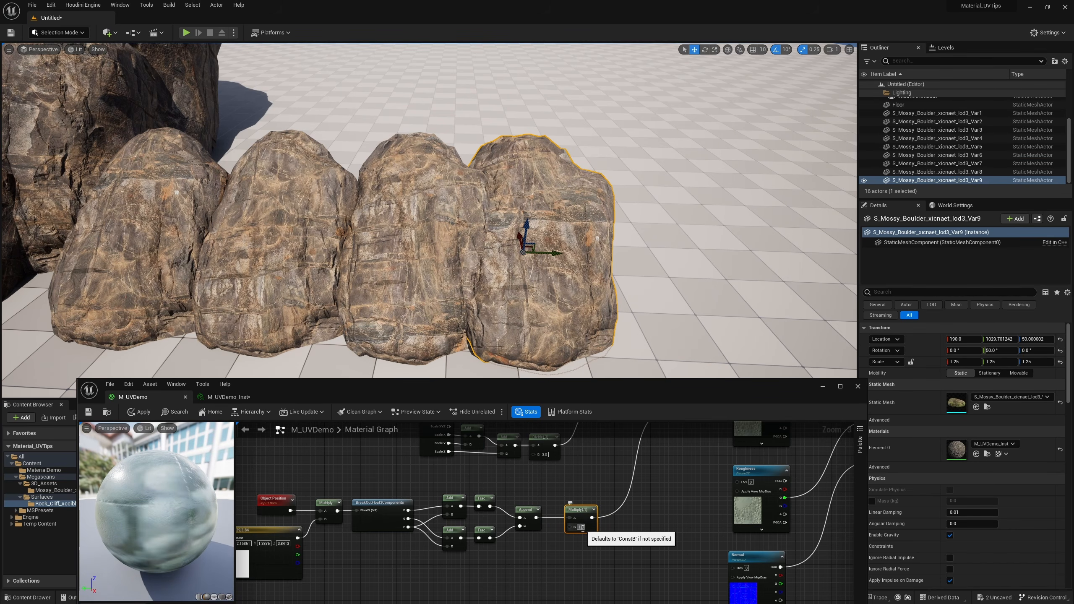
pyautogui.click(581, 526)
pyautogui.write('2.5')
pyautogui.press('Return')
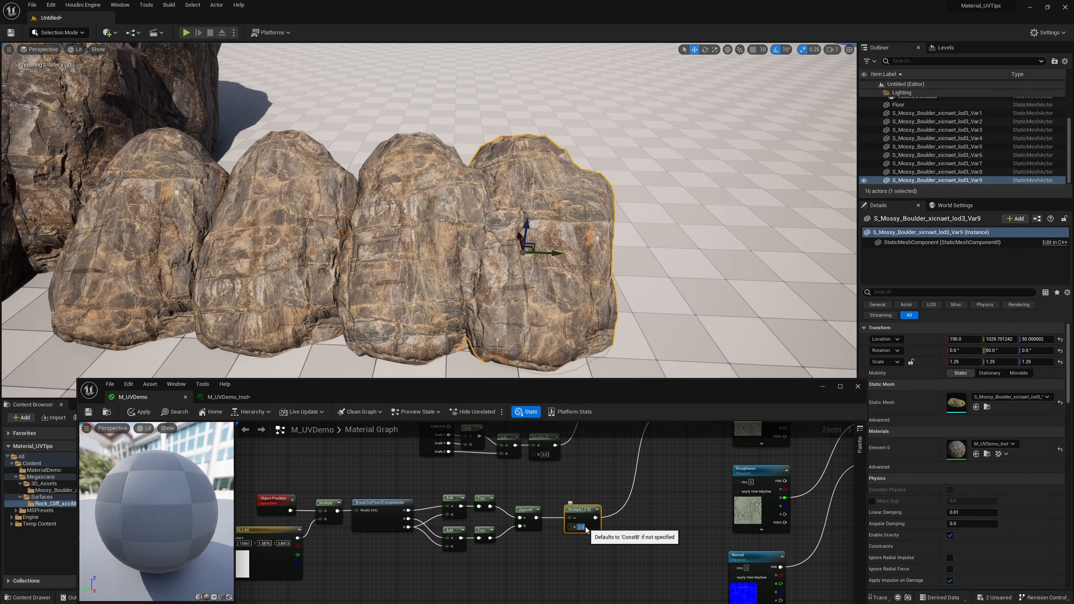
# Slide the end boulder away from its neighbour to about Y 1100.6
pyautogui.moveTo(554, 254); pyautogui.dragTo(592, 259)
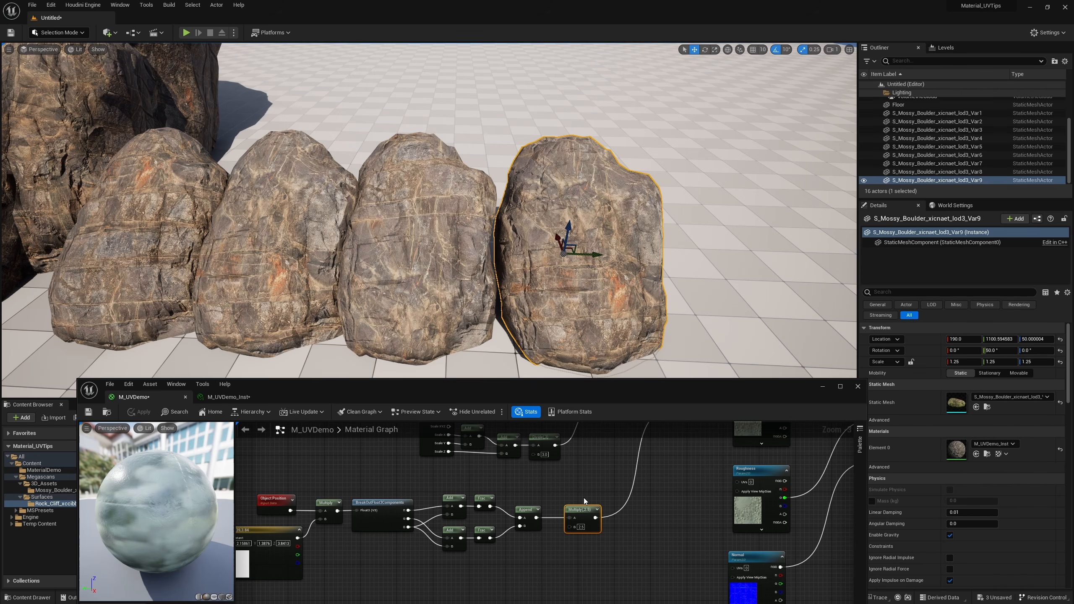
# Deselect the end boulder and examine the texture variation across the boulder row from several angles
pyautogui.moveTo(568, 265); pyautogui.dragTo(496, 256, button='right')
pyautogui.press('s')
pyautogui.press('w')
pyautogui.press('a')
pyautogui.press('s')
pyautogui.moveTo(311, 188); pyautogui.dragTo(275, 197, button='right')
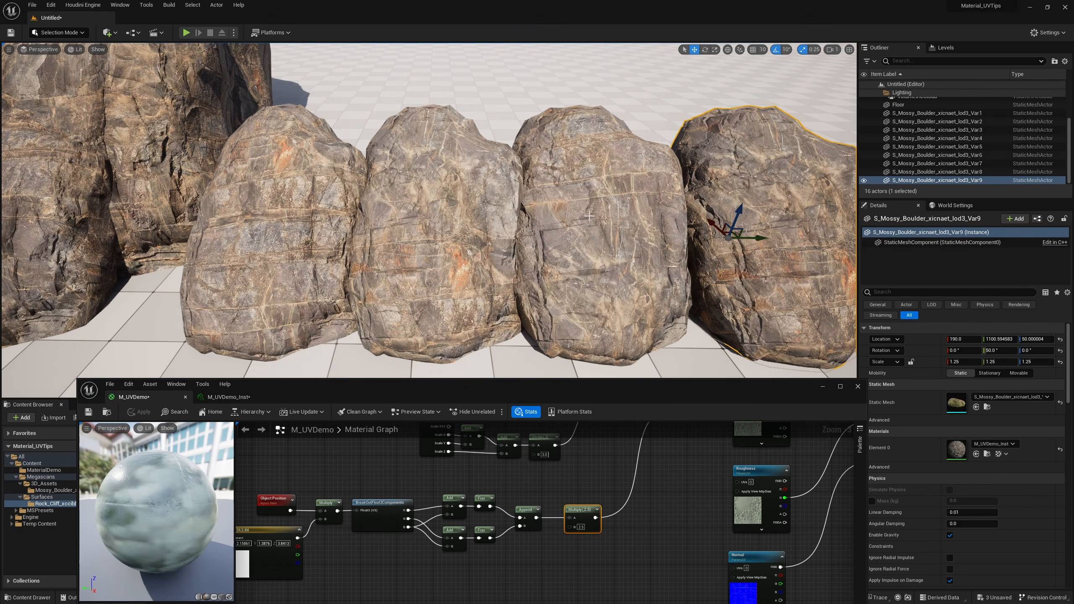
pyautogui.press('Escape')
pyautogui.press('s')
pyautogui.moveTo(791, 208); pyautogui.dragTo(796, 202, button='right')
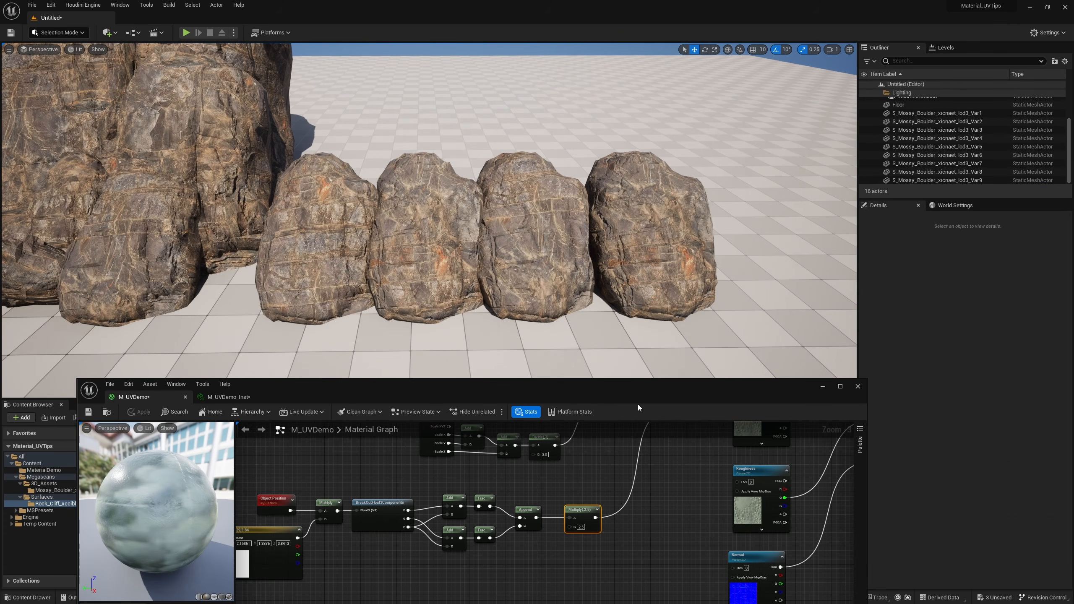
pyautogui.press('s')
pyautogui.moveTo(429, 220); pyautogui.dragTo(394, 210, button='right')
pyautogui.press('w')
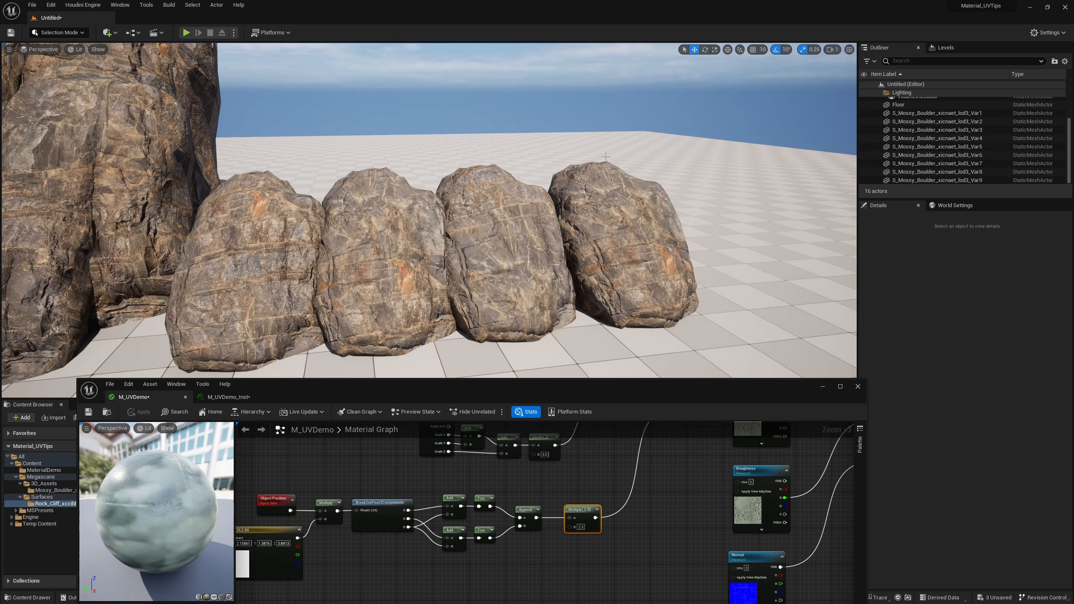
# Select three boulders at the base of the large rock and duplicate them towards its left side
pyautogui.moveTo(605, 156); pyautogui.dragTo(550, 167, button='right')
pyautogui.press('w')
pyautogui.press('s')
pyautogui.click(458, 313)
pyautogui.keyDown('ctrl'); pyautogui.click(482, 248); pyautogui.keyUp('ctrl')
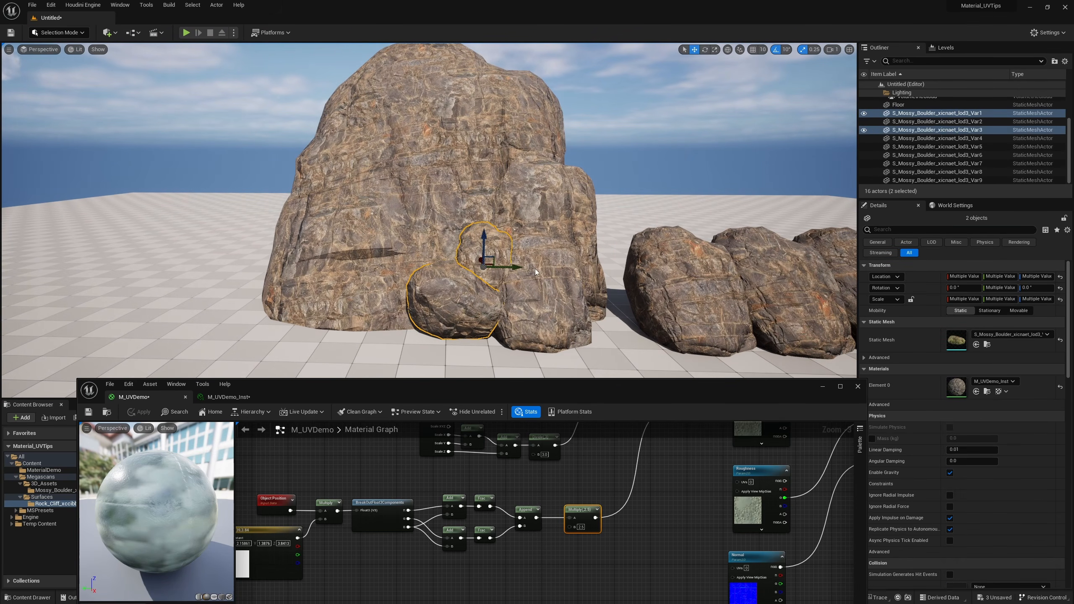
pyautogui.keyDown('ctrl'); pyautogui.click(536, 272); pyautogui.keyUp('ctrl')
pyautogui.keyDown('alt'); pyautogui.moveTo(529, 304); pyautogui.dragTo(309, 237); pyautogui.keyUp('alt')
# Rotate the three duplicated boulders so they sit differently against the large rock
pyautogui.press('e')
pyautogui.moveTo(301, 276); pyautogui.dragTo(239, 235)
pyautogui.press('w')
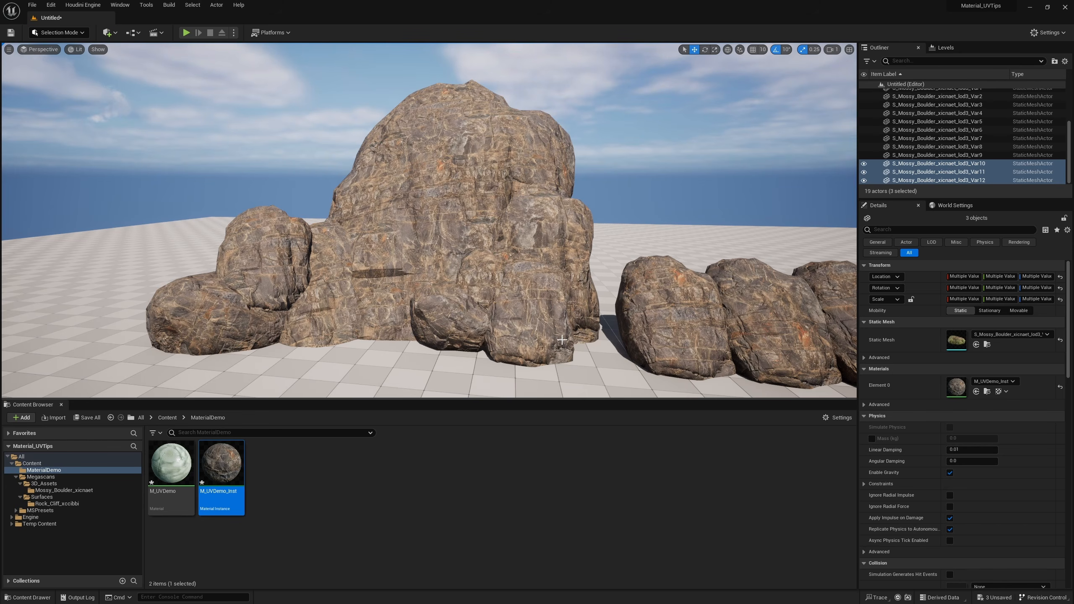